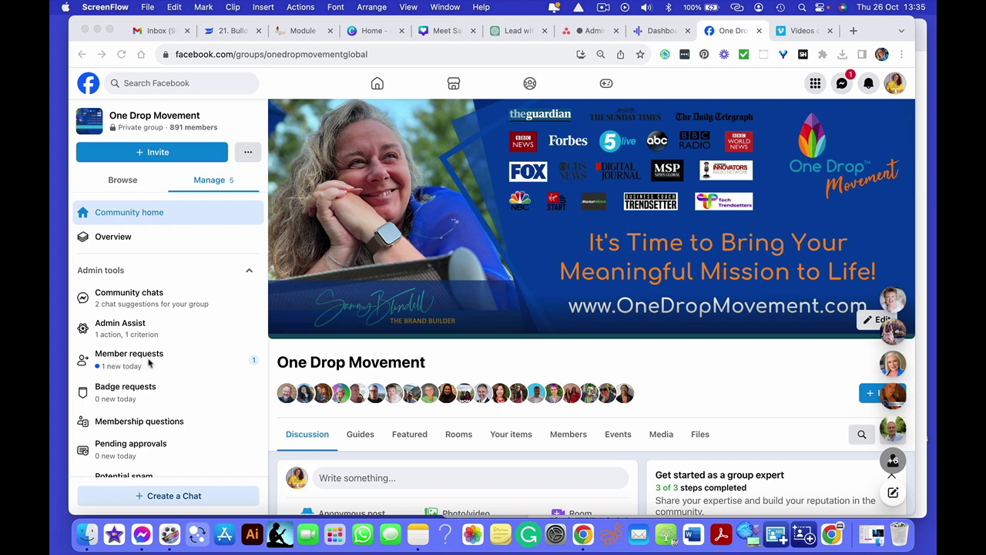
- Bring Chrome forward and open the One Drop Movement group's member requests, then its membership questions
left_click(129, 362)
left_click(128, 361)
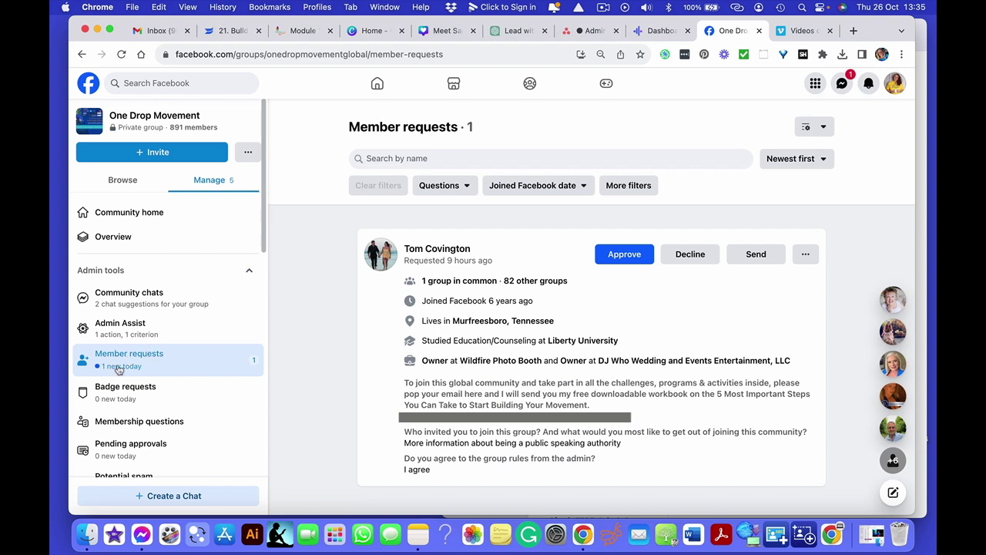
scroll(131, 419, "down", 1)
left_click(131, 415)
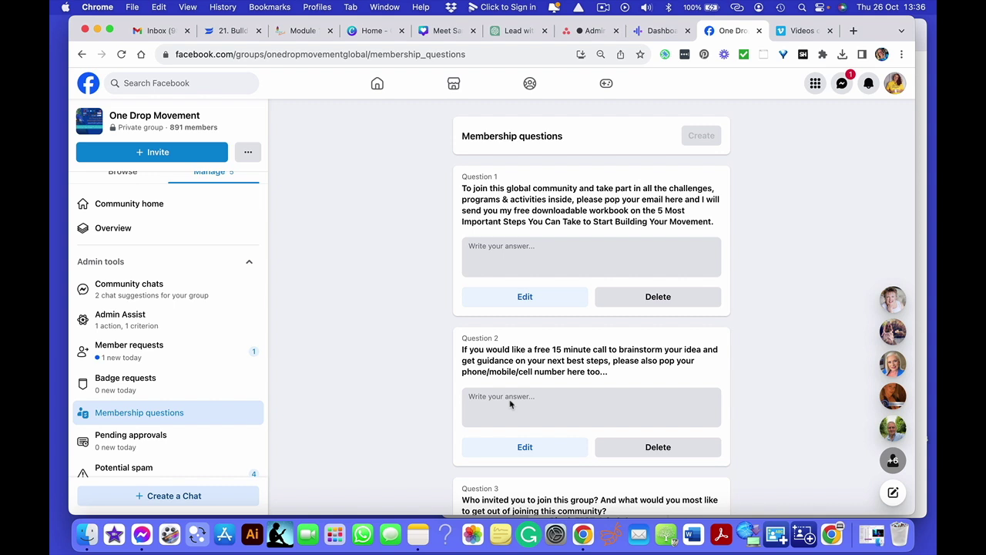
- Scroll through the three membership questions and go back to the Member requests list
scroll(480, 367, "down", 4)
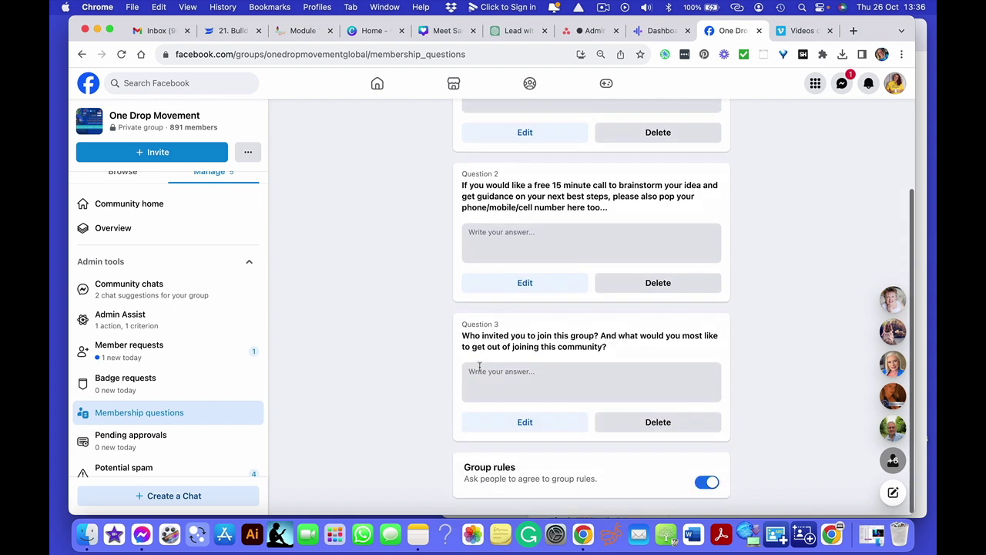
scroll(480, 367, "up", 1)
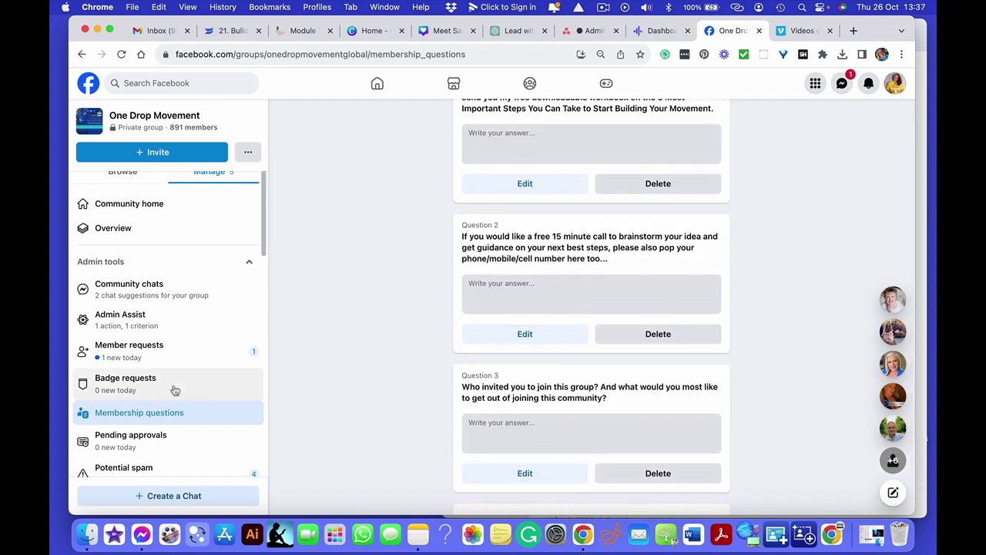
left_click(122, 358)
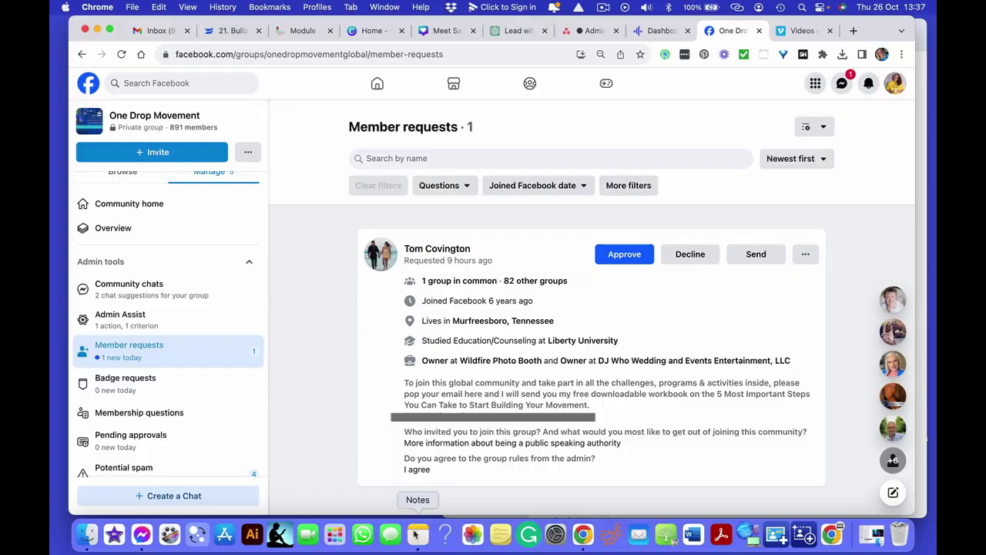
- In Notes, select the whole FB Group Welcome Message, from greeting and sign-off to the ClarityCall link
left_click(416, 539)
left_click_drag(684, 106, 759, 356)
left_click_drag(771, 389, 769, 418)
left_click(750, 192)
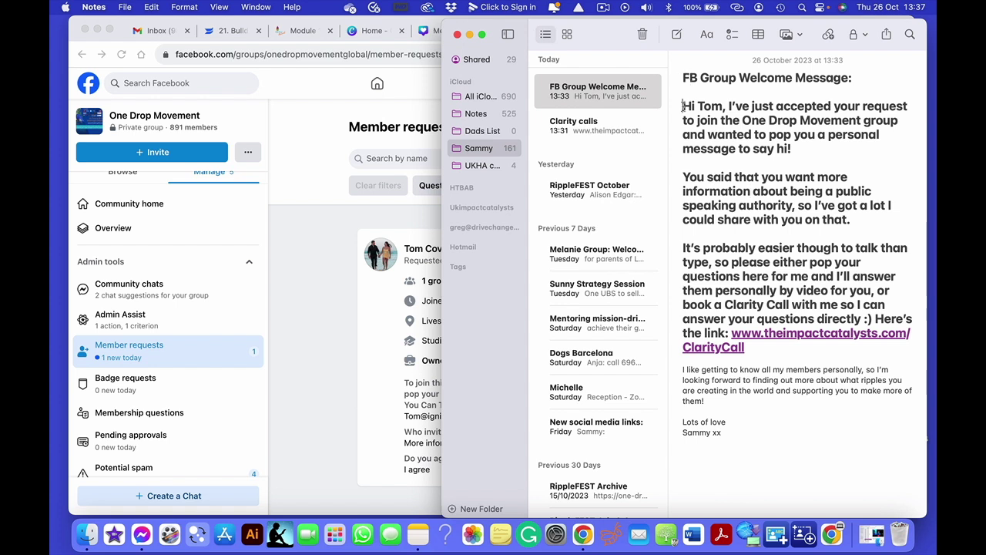
left_click_drag(682, 106, 738, 433)
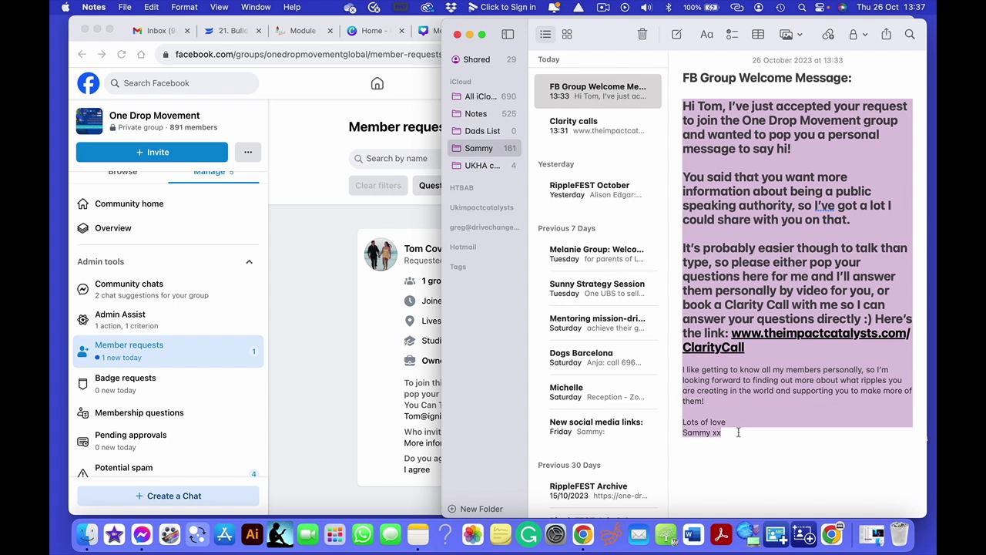
left_click(766, 116)
- Highlight the personalised parts: the recipient's name, his stated goal paragraph, and the Clarity Call paragraph
double_click(706, 107)
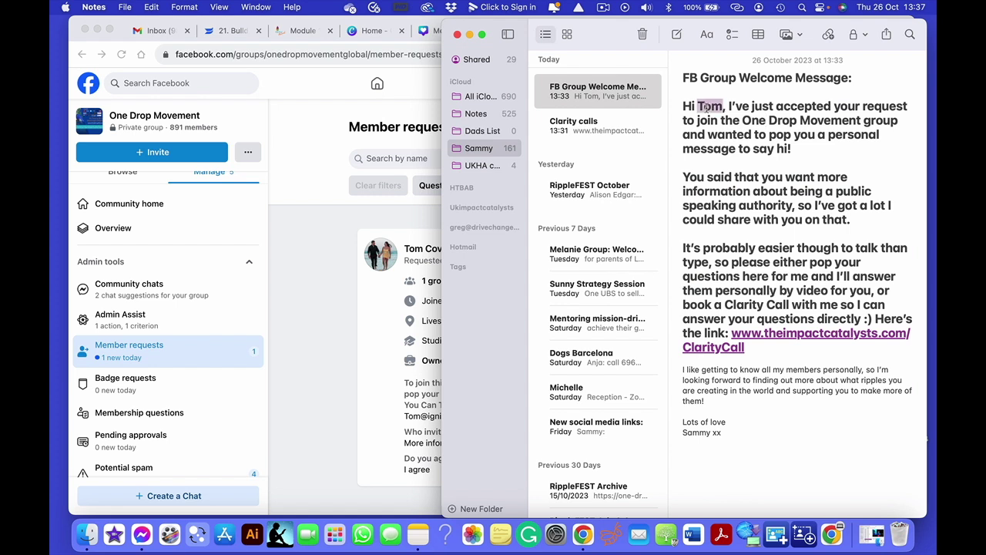
triple_click(743, 200)
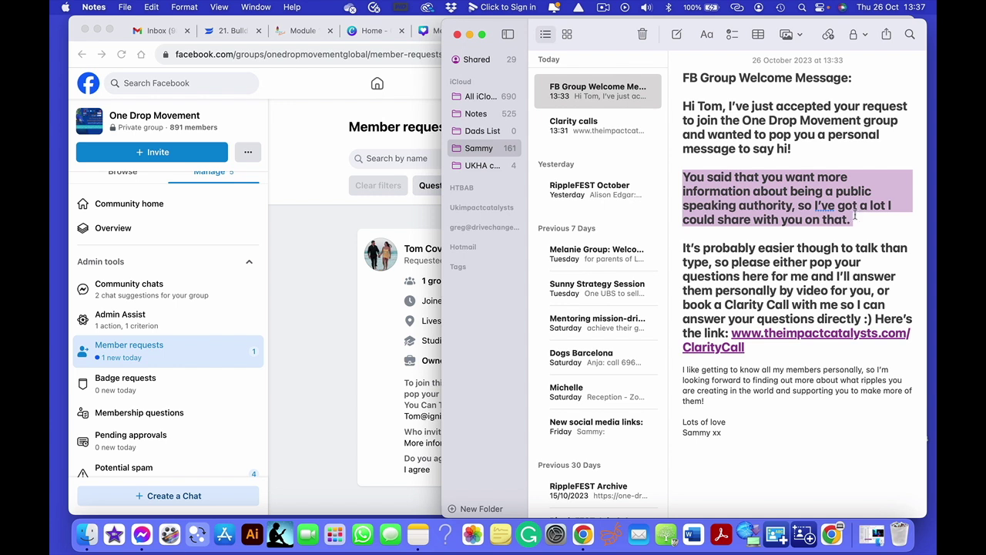
left_click(721, 249)
left_click_drag(684, 248, 763, 347)
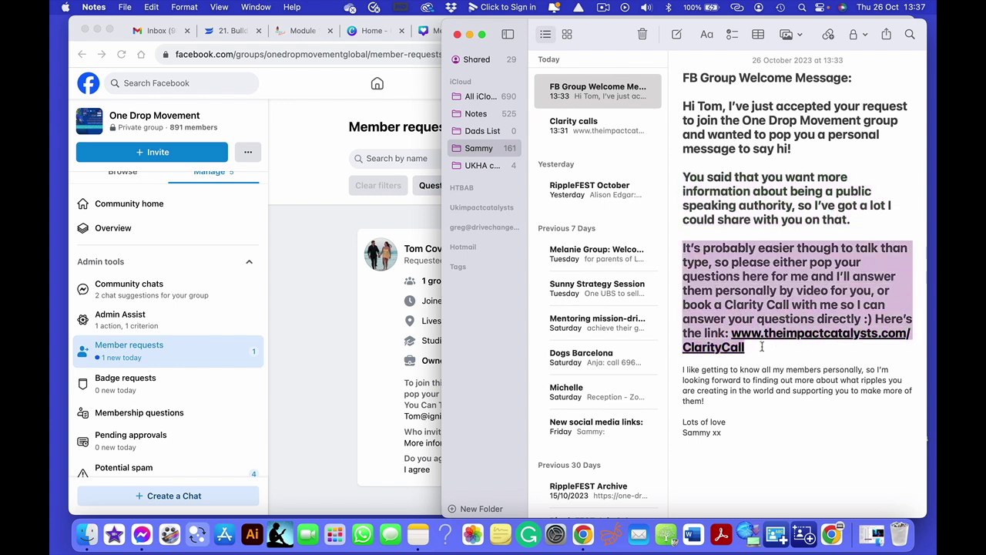
left_click(333, 351)
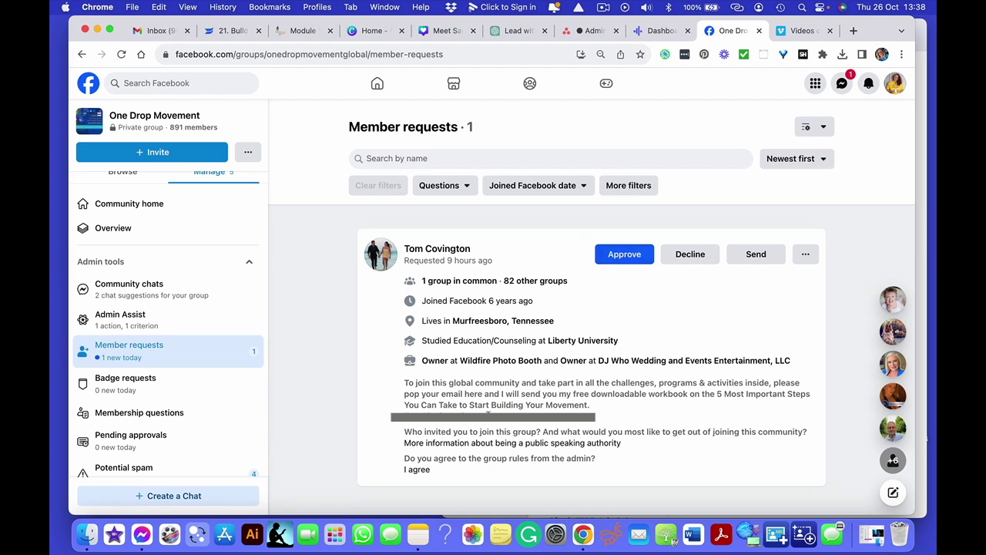
- Send the applicant a friend request and start a private chat with him
mouse_move(447, 249)
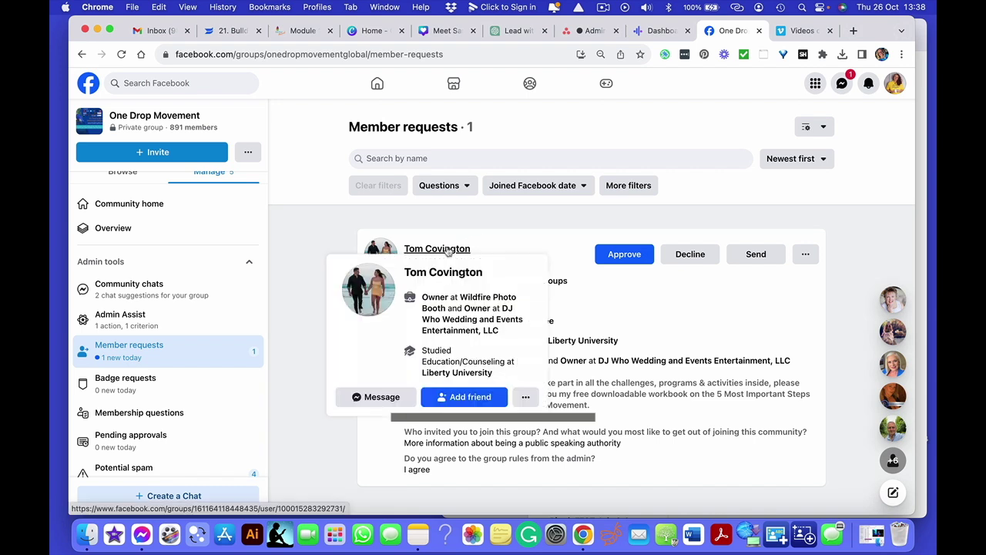
left_click(463, 397)
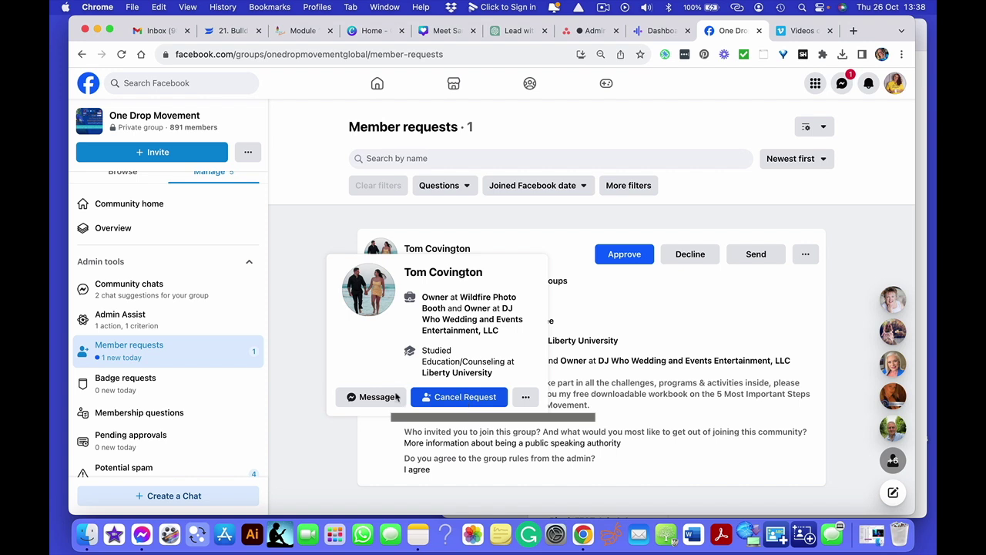
left_click(372, 398)
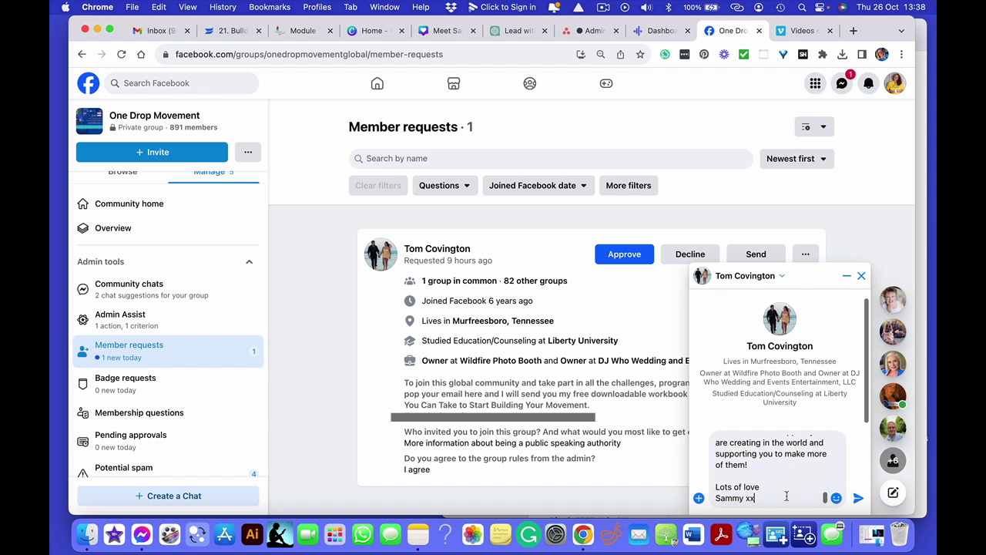
scroll(779, 478, "up", 5)
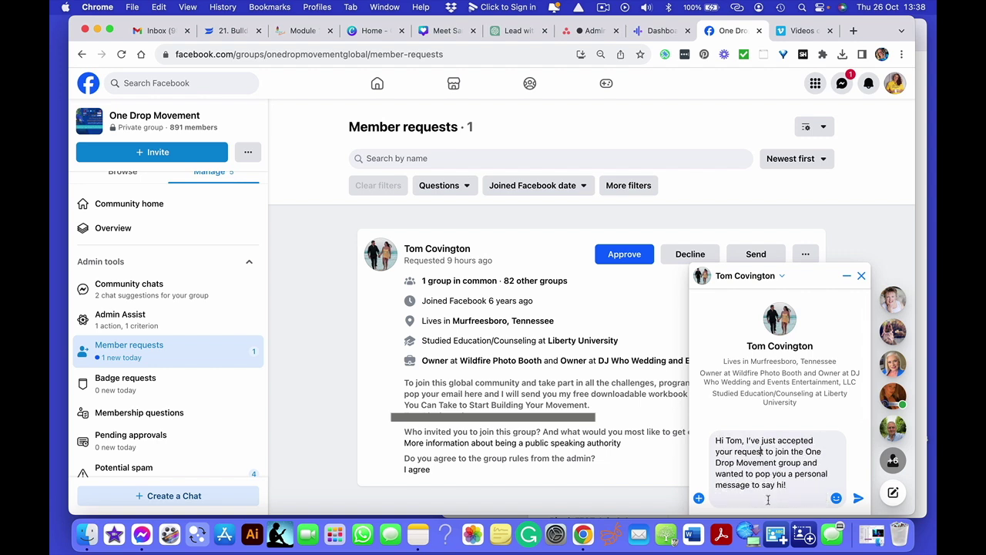
scroll(769, 494, "down", 5)
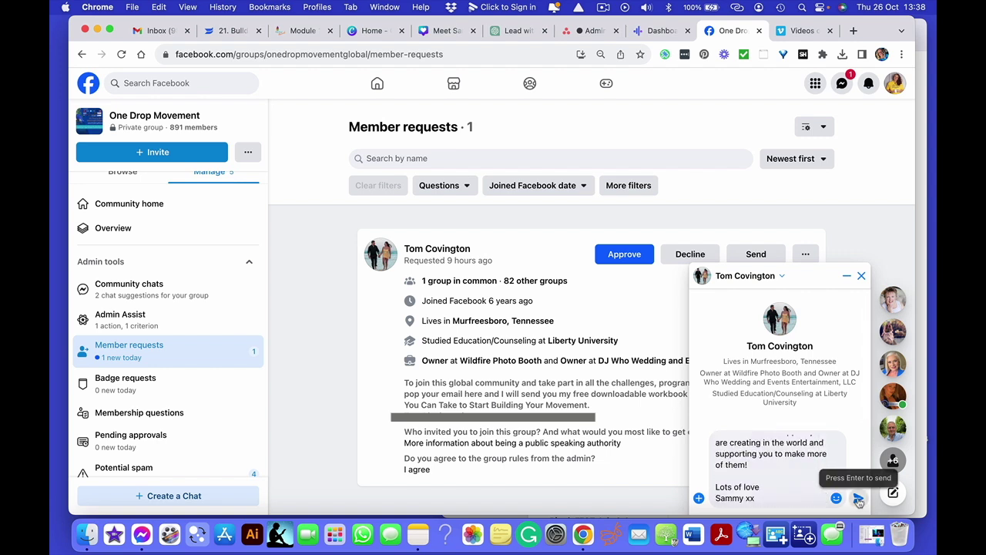
- Send him the welcome message, close the chat, and approve his join request
left_click(859, 500)
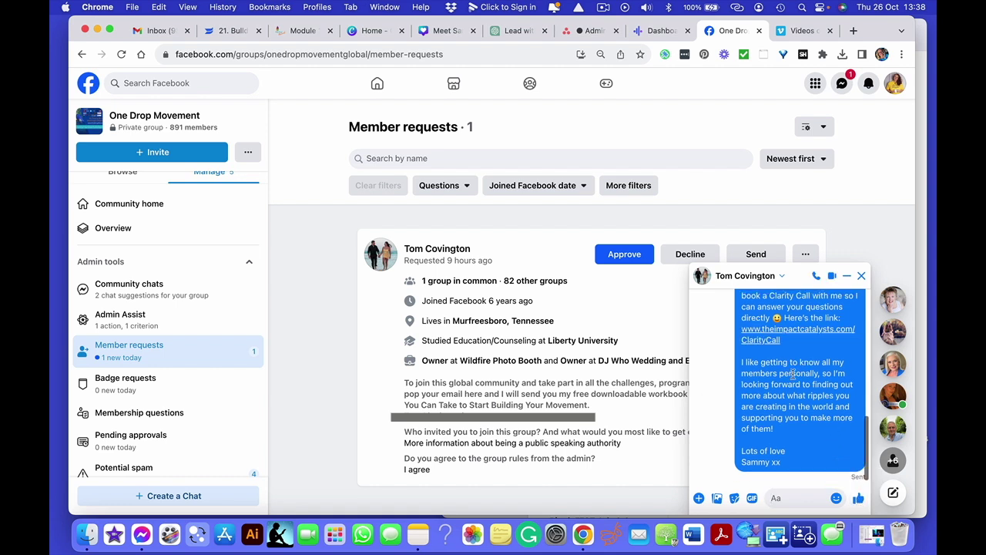
scroll(793, 374, "up", 10)
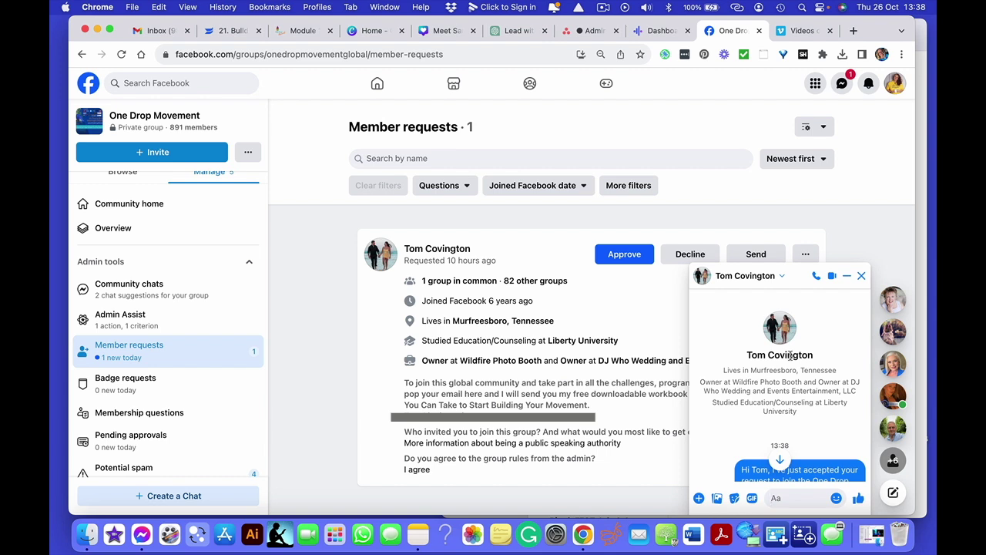
left_click(689, 217)
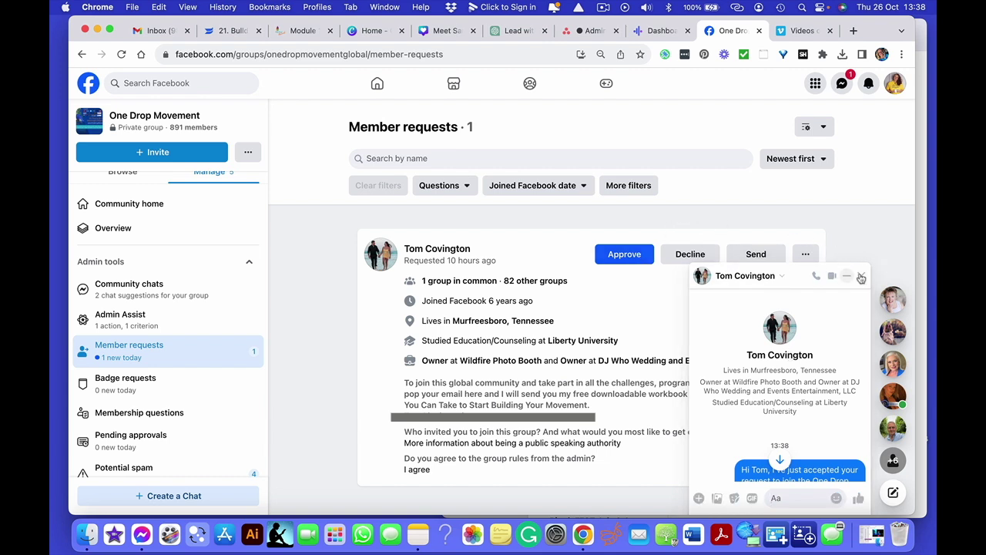
left_click(862, 278)
mouse_move(456, 250)
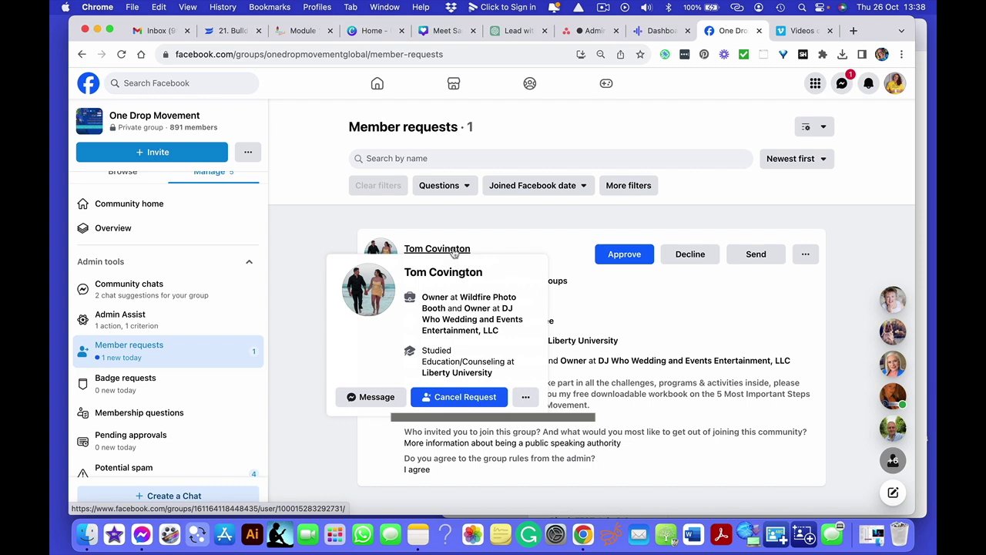
left_click(621, 256)
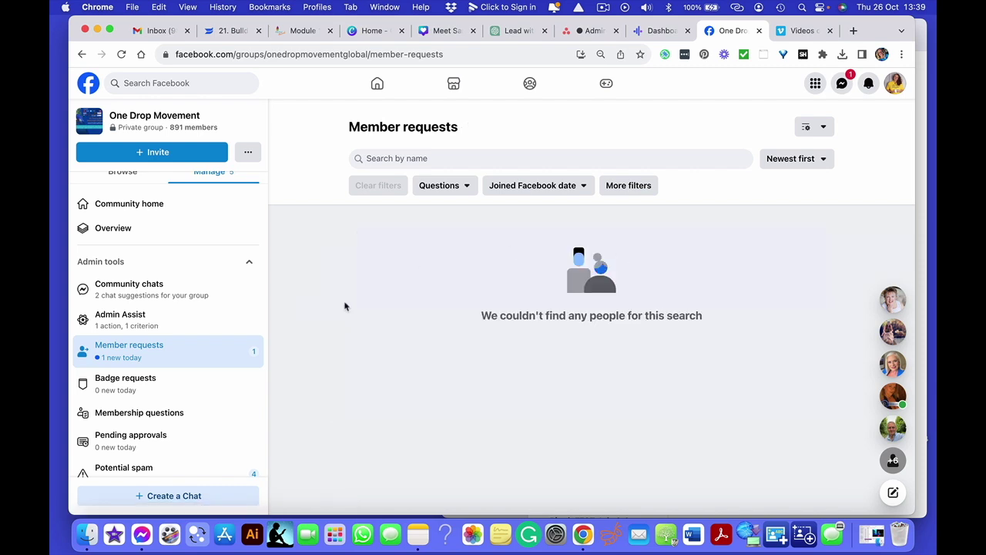
- Write a group post congratulating the new member, offering support, with a PS about the Messenger message
left_click(144, 205)
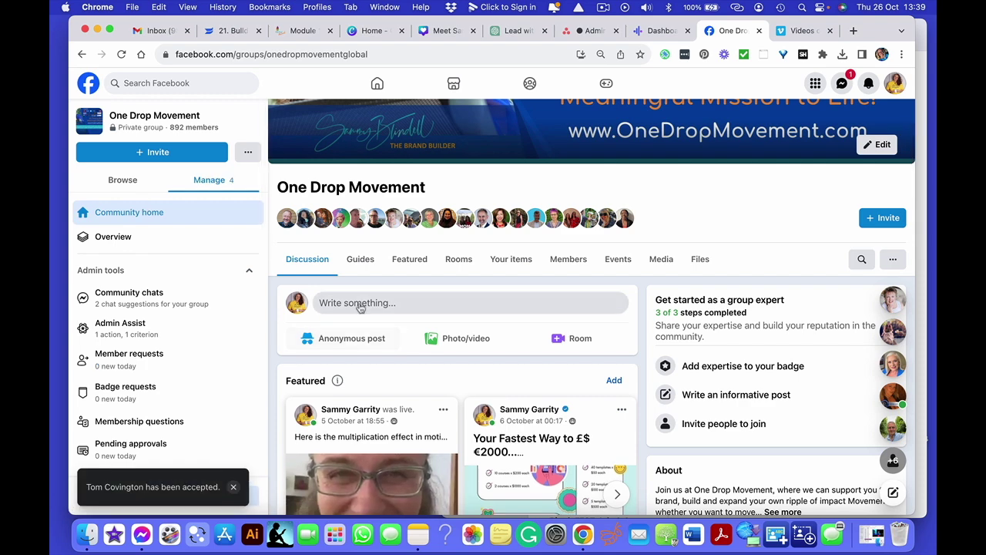
left_click(360, 301)
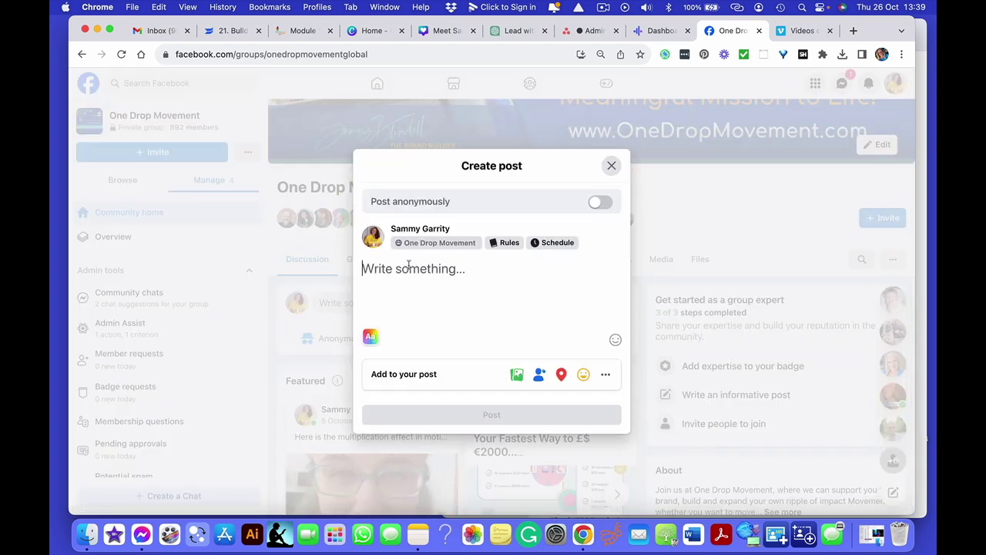
type("Congratu")
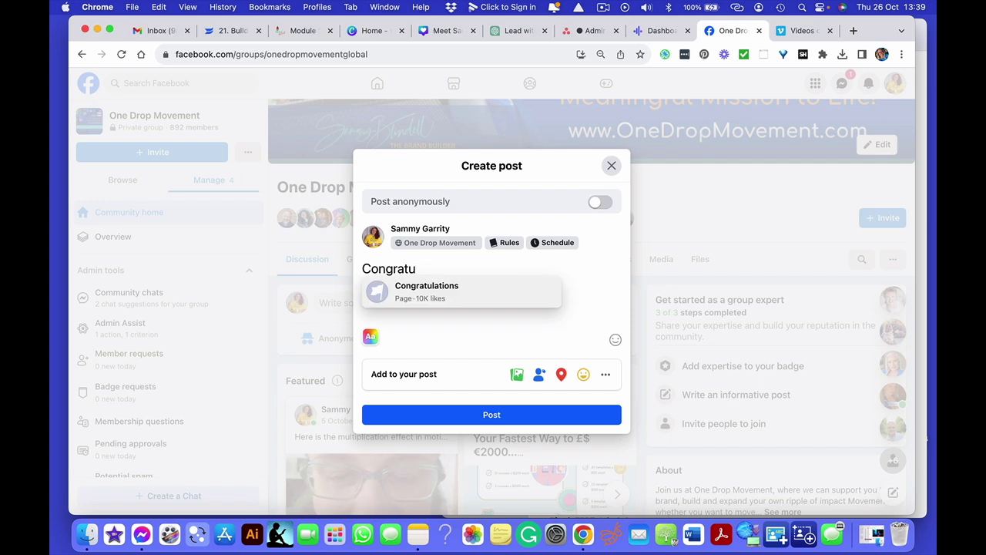
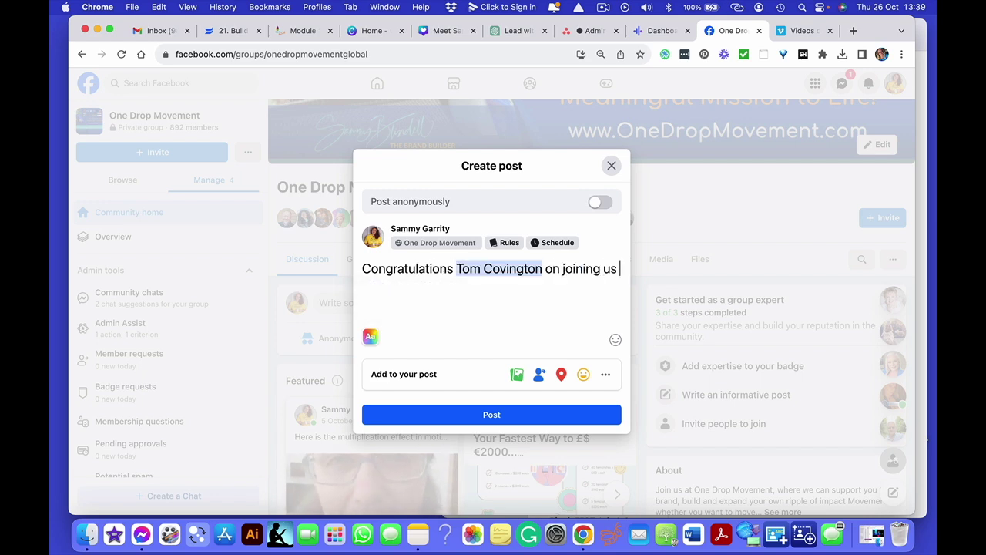
type("in the One Drop Movement community <3 I cannot wait to find out more about ")
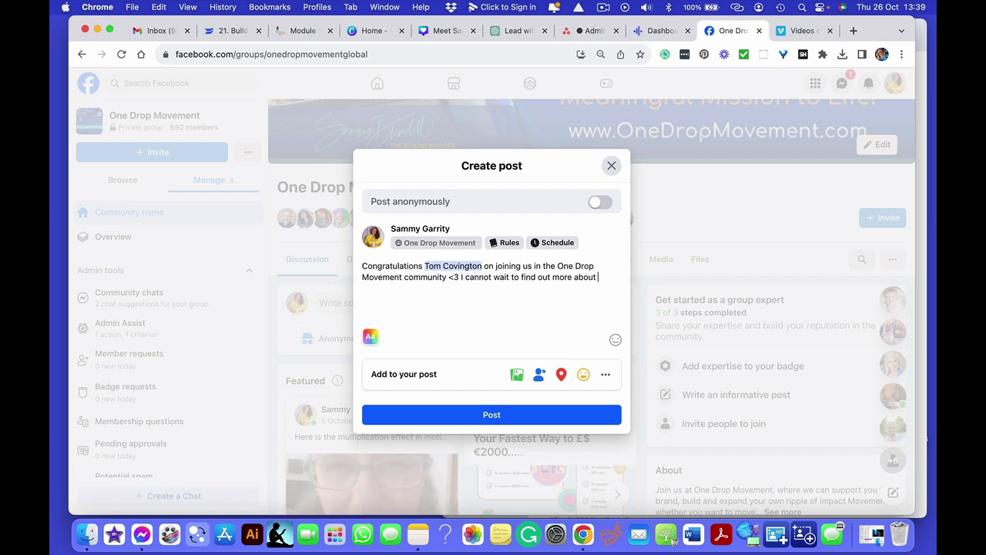
type("the ripples of impact that you want to make through speaking :)")
key("Return")
type("Please do use this community to ")
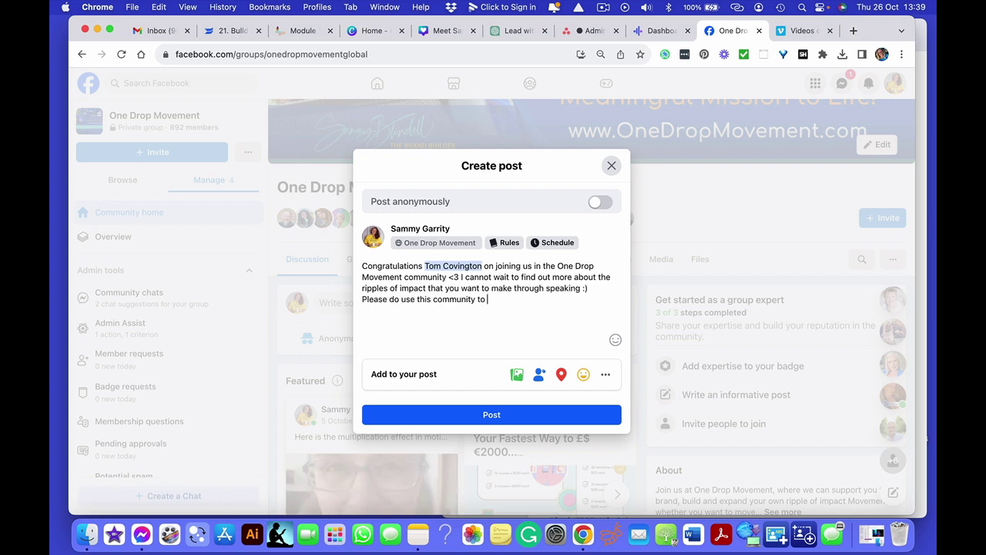
type("ask all your questions and we will support you as much as we can to cre")
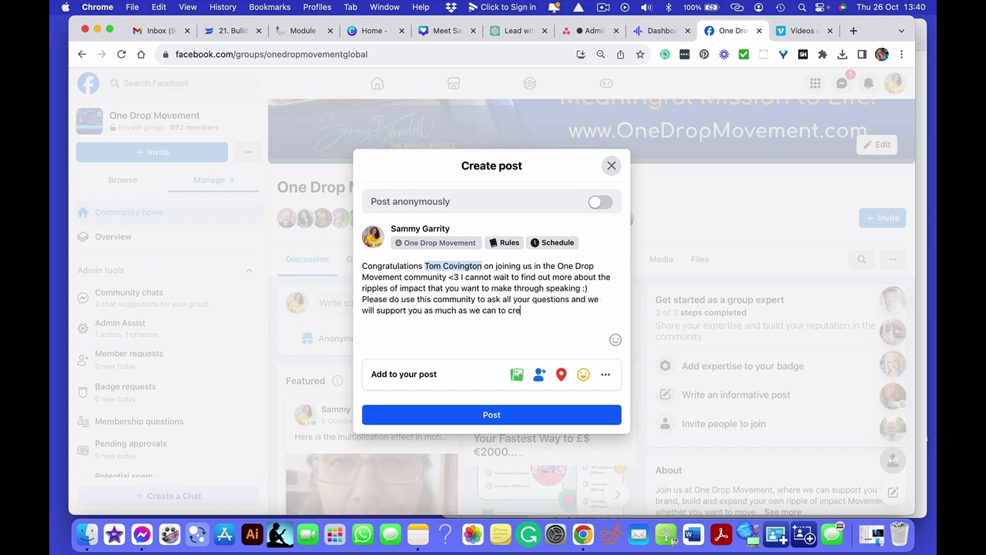
type("ate your ripples and make your waves! I'm Sammy, the Founder of One Drop Movement and")
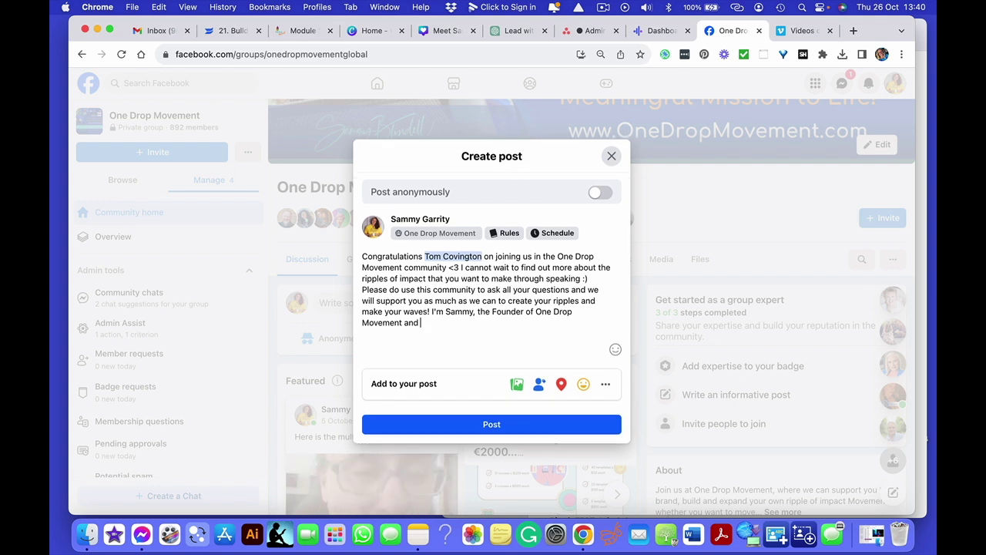
type(" Co-Founder of The Impact Catalysts.")
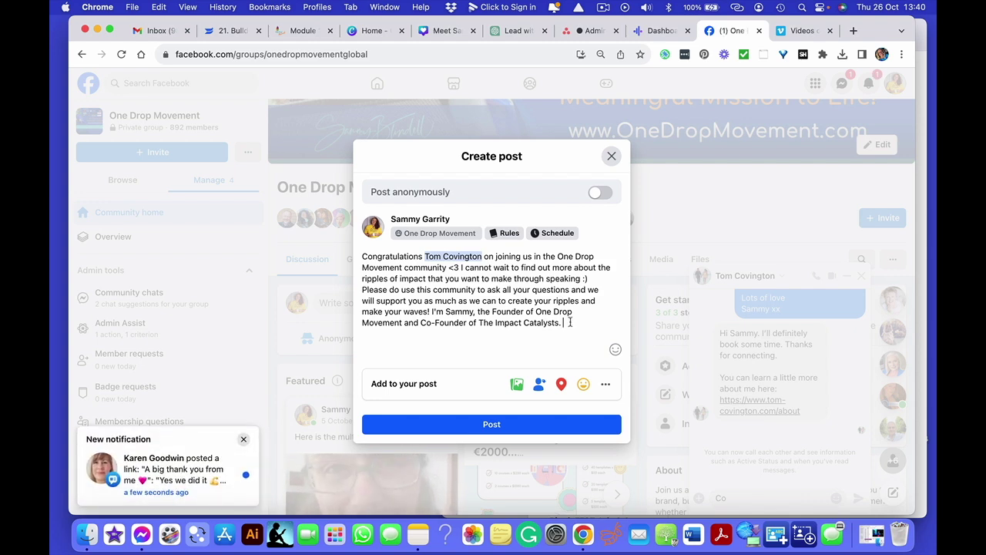
key("Return")
key("Return")
type("PS: I jus")
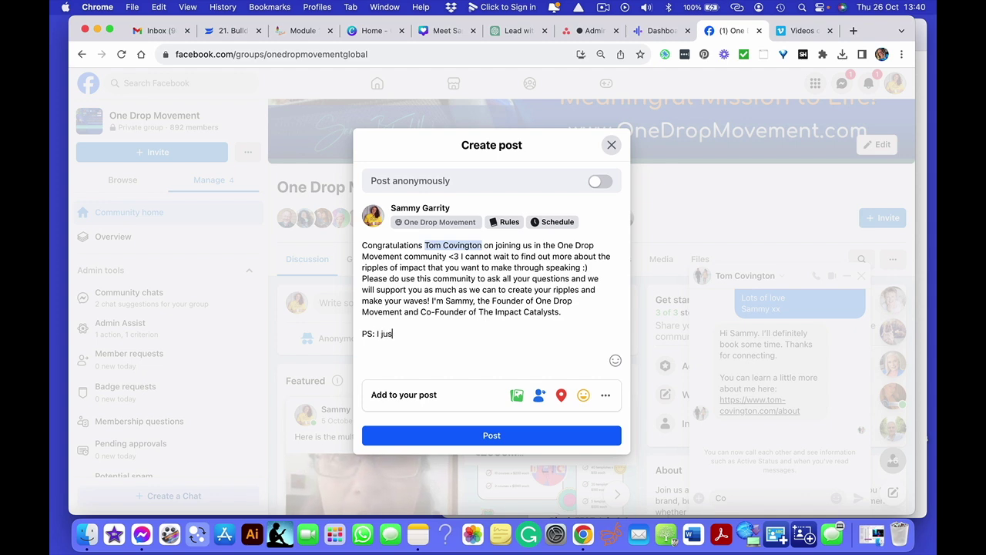
type("t popped you")
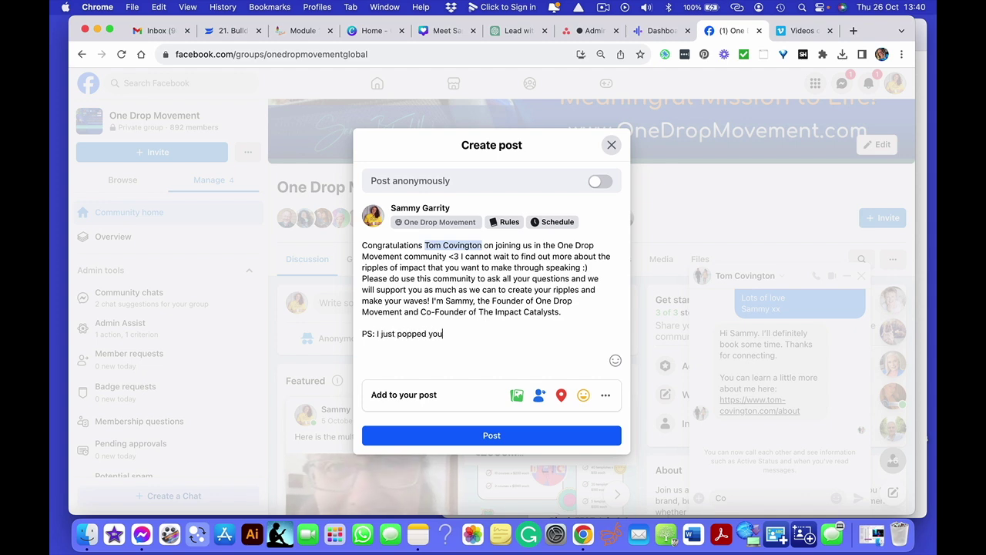
type(" a personal messag")
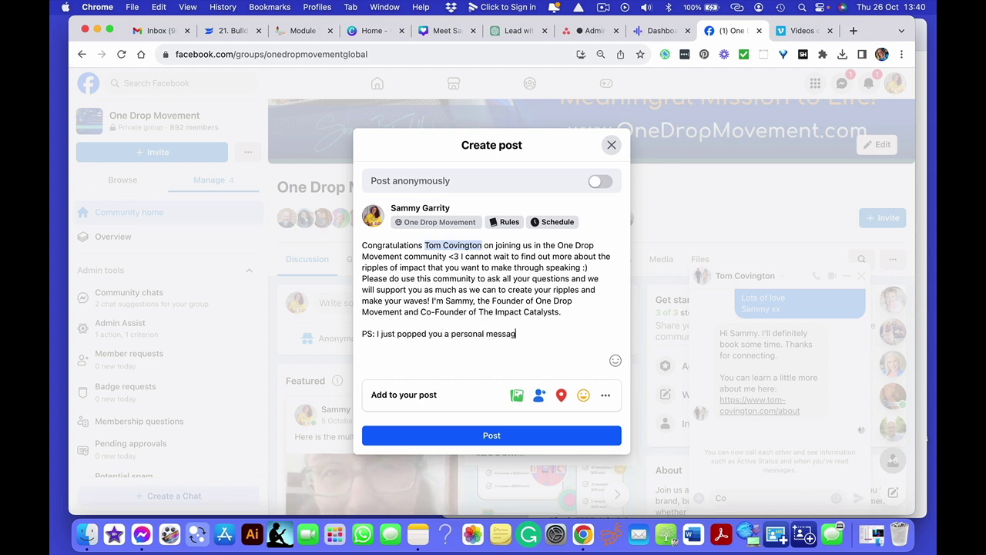
type("e on FMess")
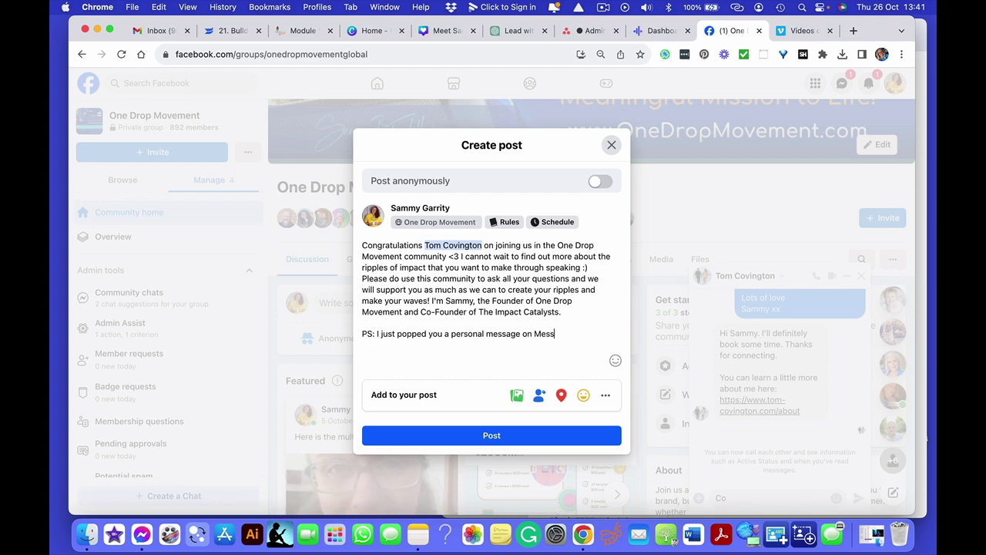
type("enger so I")
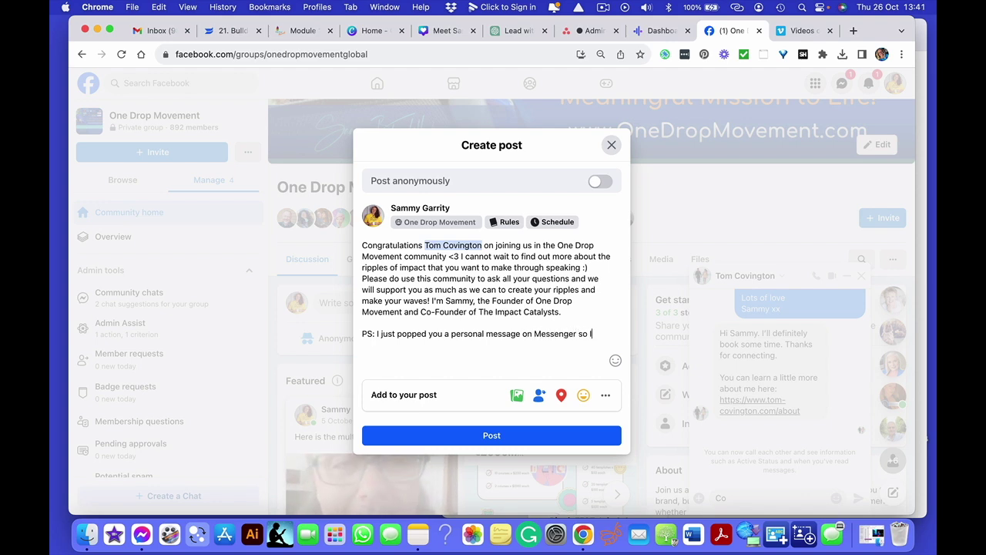
type("'ll see you there too!")
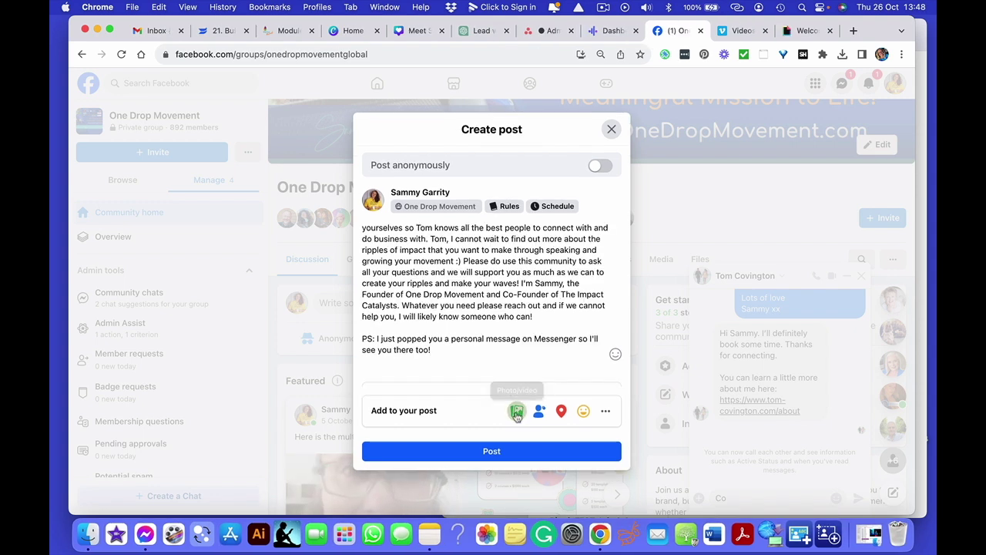
- Attach the Oprah Welcome GIF from the computer to the post
left_click(516, 409)
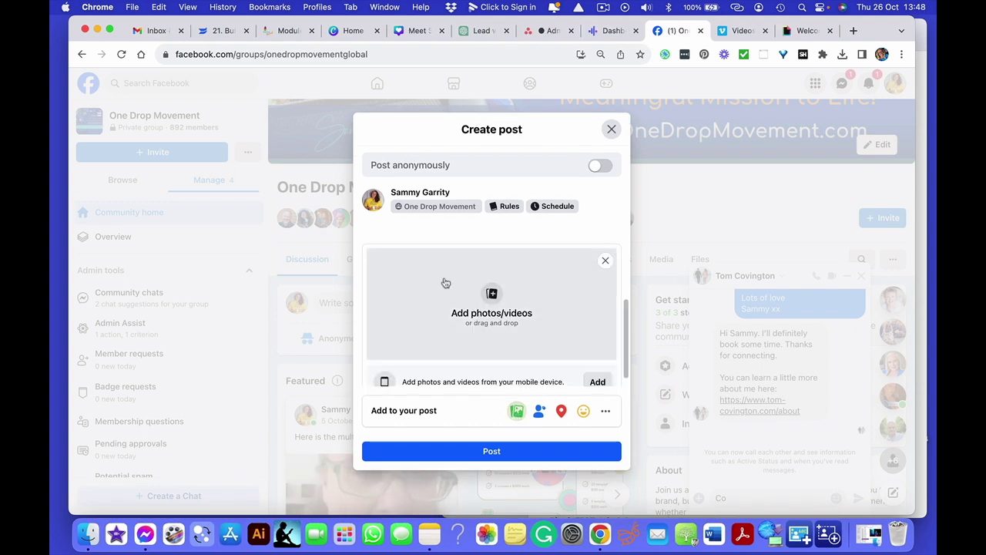
left_click(506, 314)
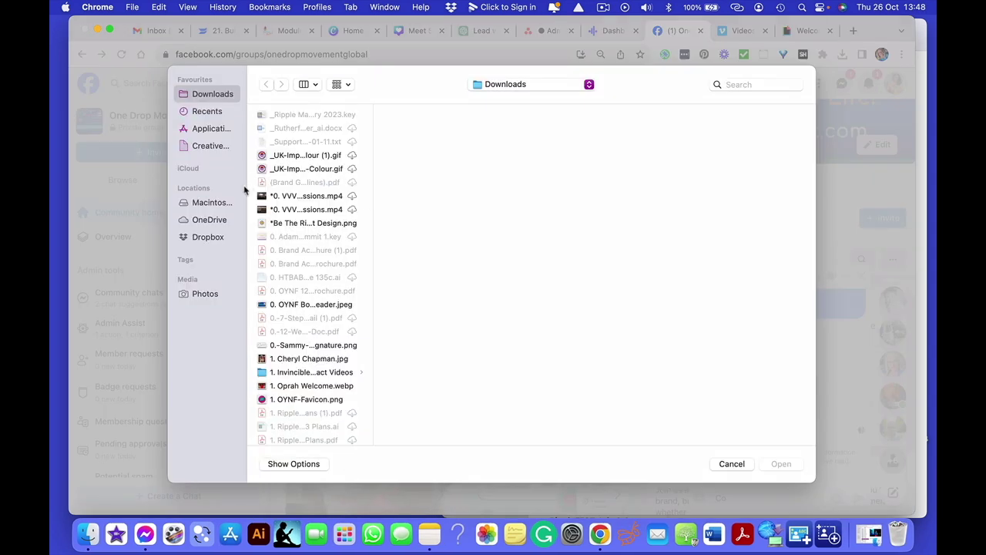
type("oprah")
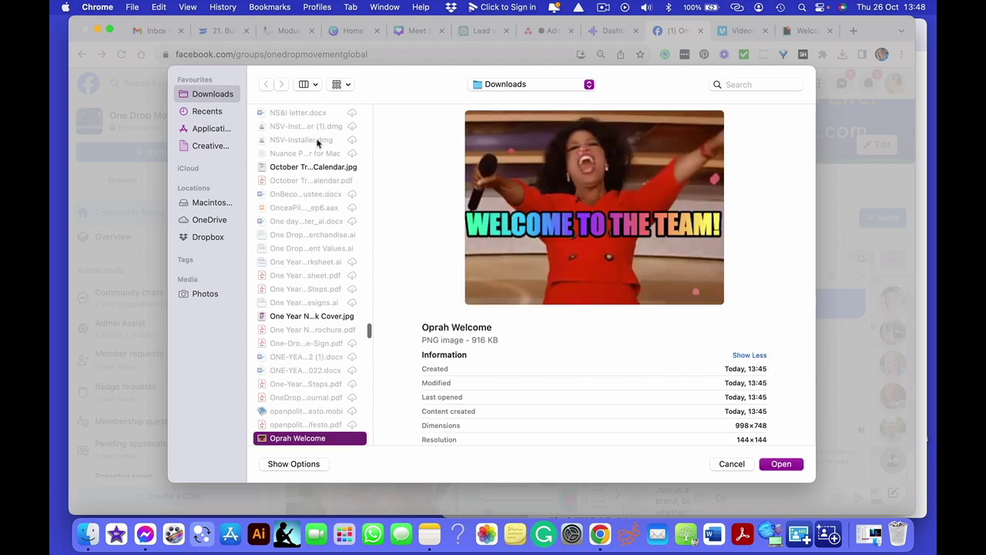
double_click(307, 439)
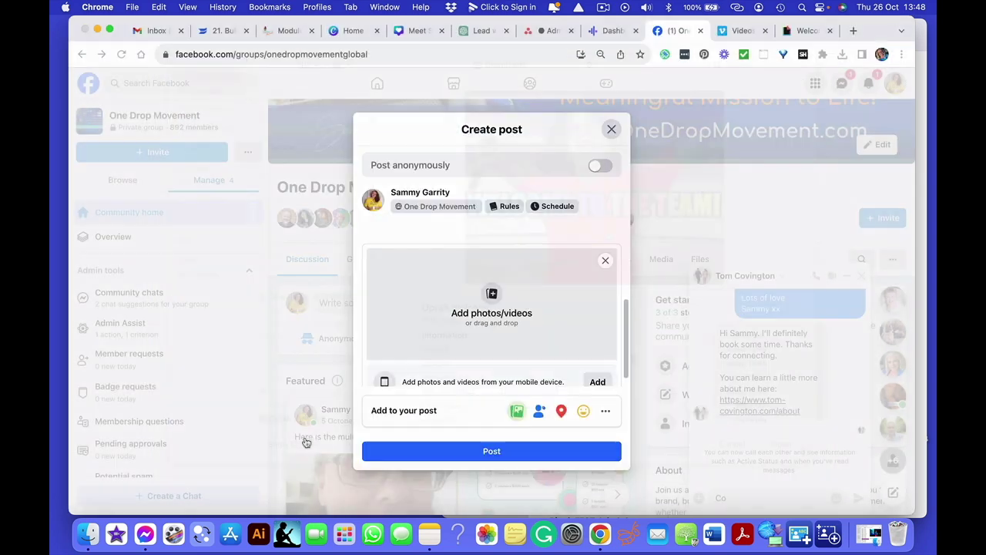
scroll(515, 275, "up", 1)
scroll(515, 275, "up", 3)
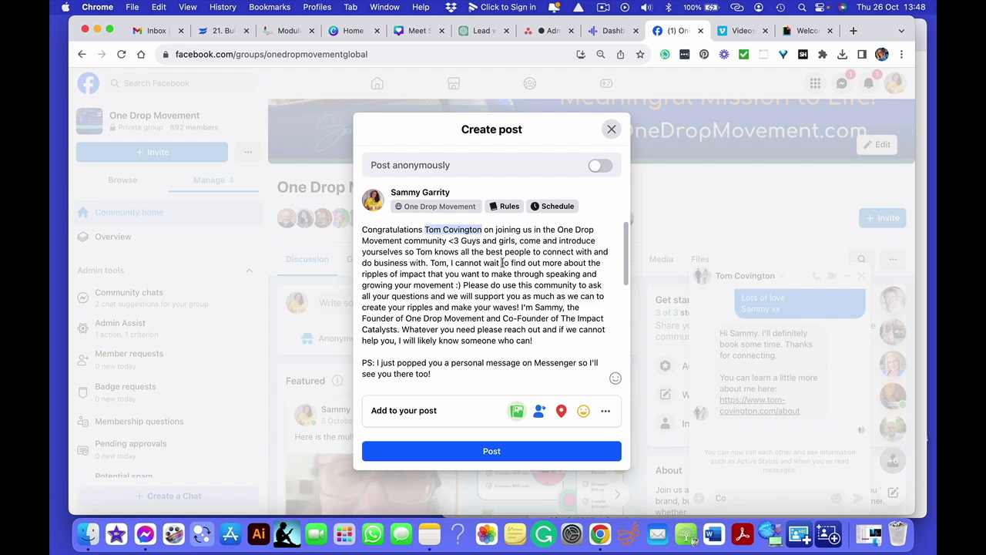
scroll(508, 265, "down", 5)
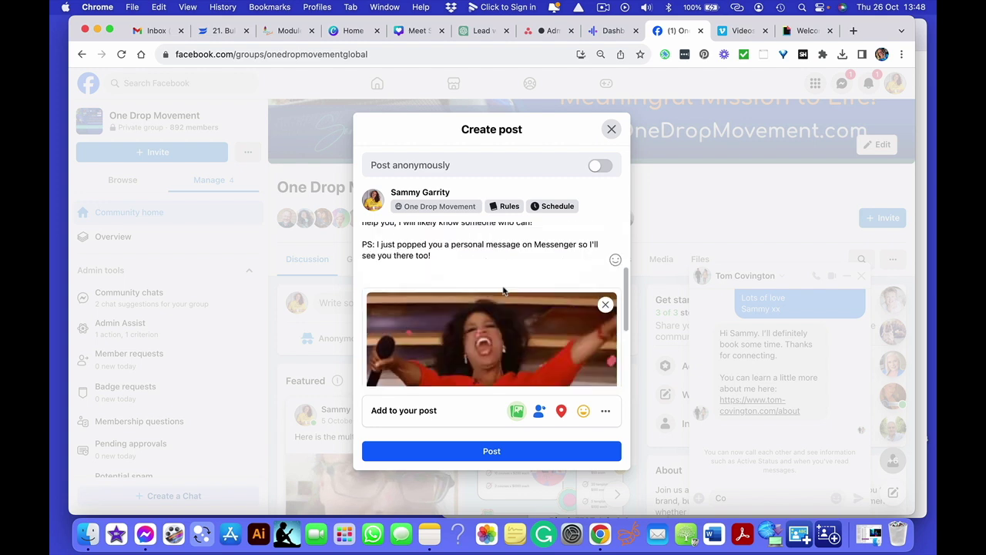
- Tag the new member in the post and publish it to the group
left_click(538, 410)
type("tom")
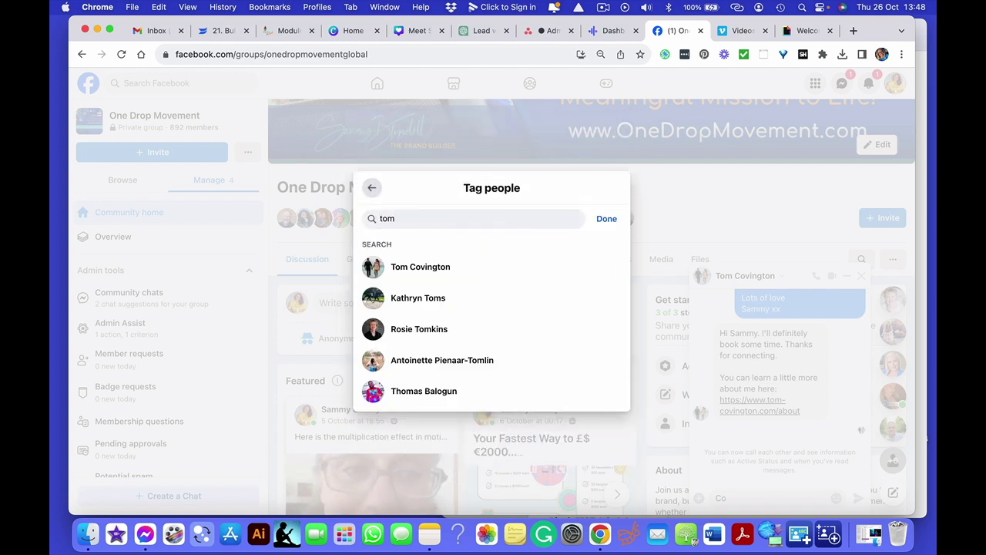
left_click(456, 270)
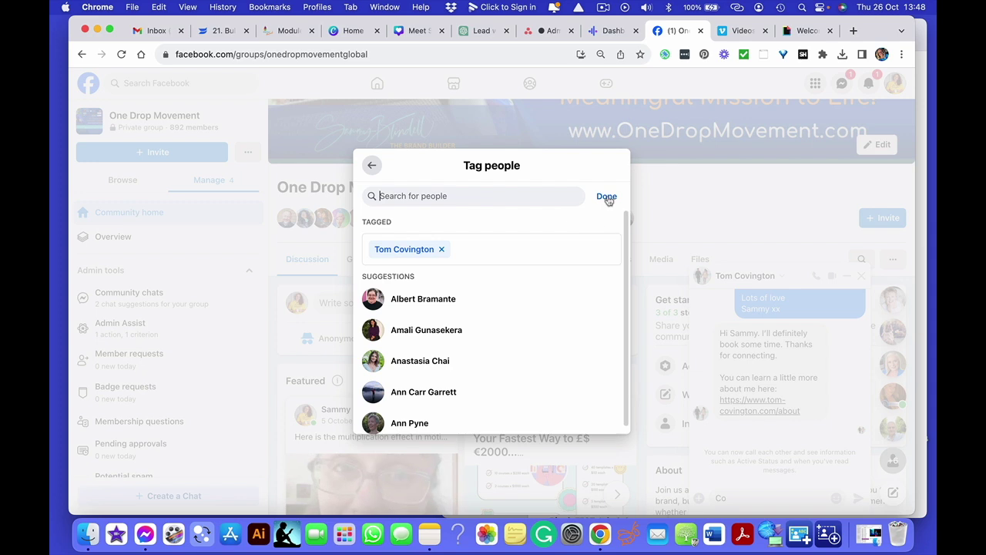
left_click(608, 195)
scroll(516, 303, "up", 5)
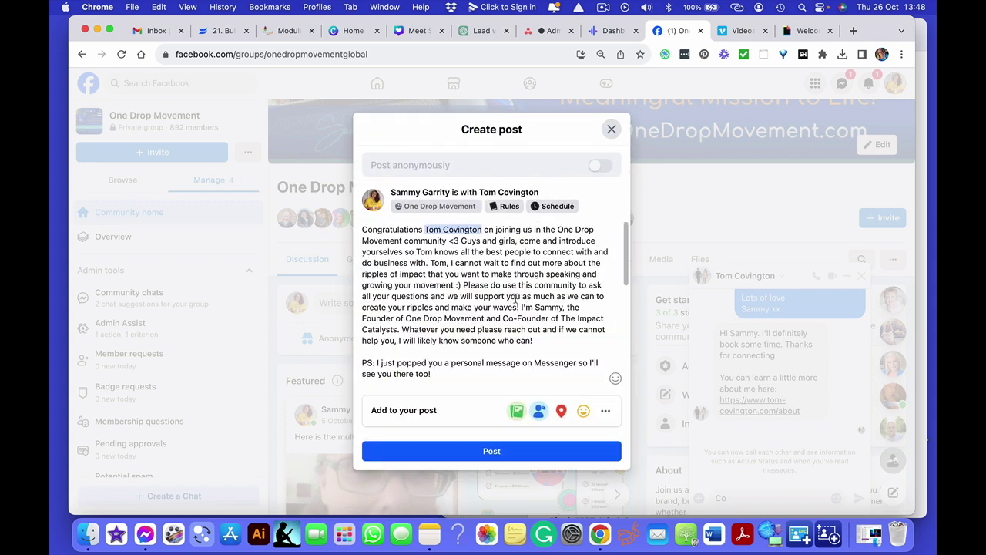
left_click(490, 454)
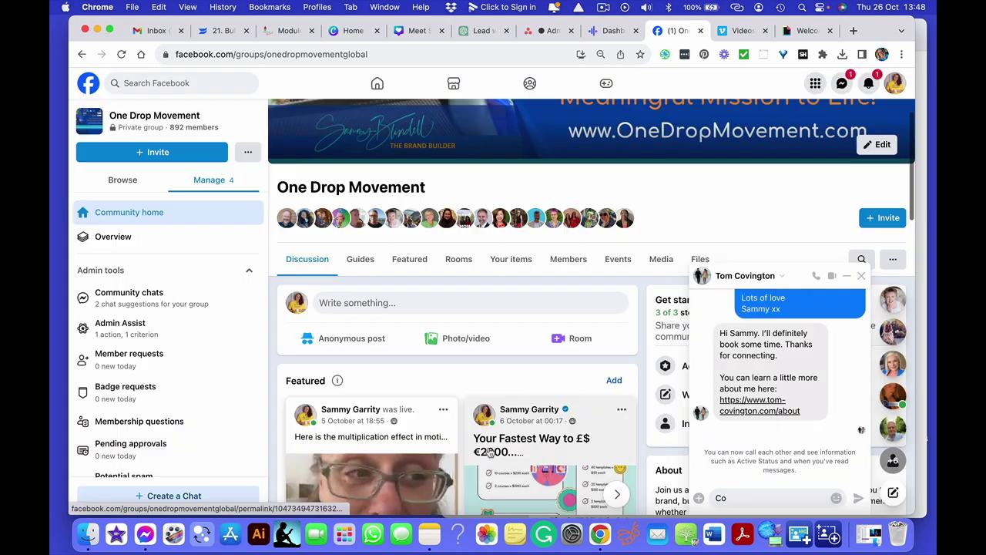
- Scroll the group feed to view the published welcome post and its Welcome to the Team GIF
scroll(568, 359, "up", 3)
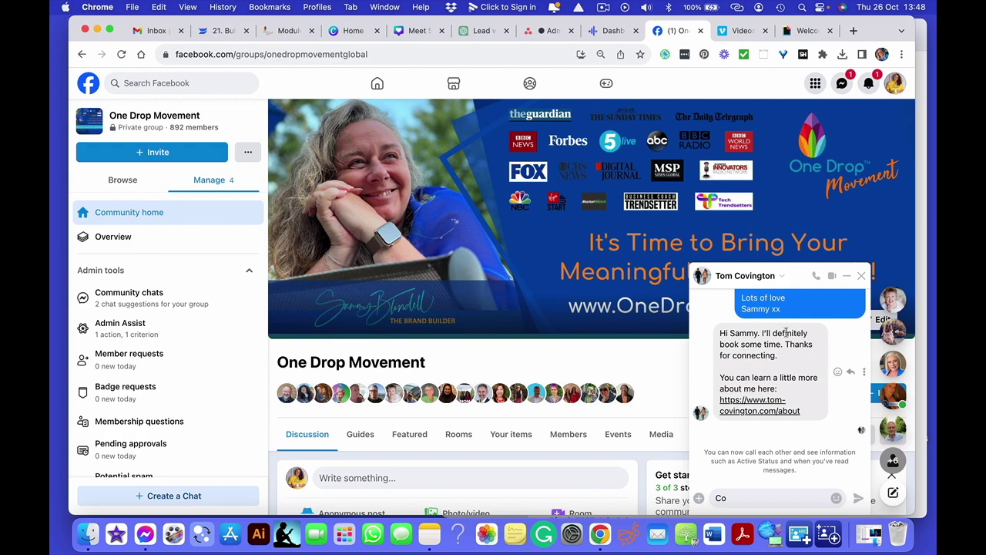
scroll(411, 454, "down", 10)
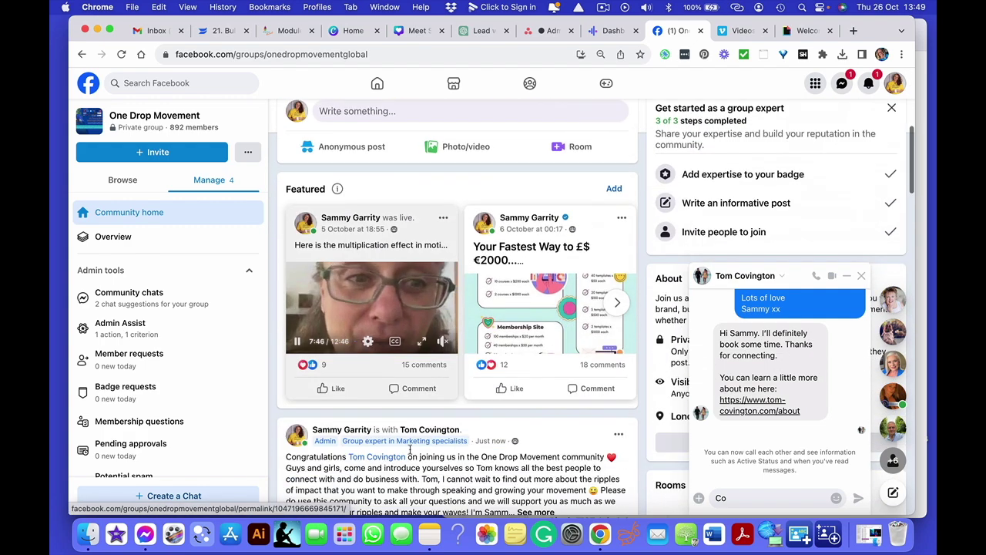
scroll(411, 455, "down", 2)
scroll(501, 370, "up", 2)
scroll(595, 278, "down", 2)
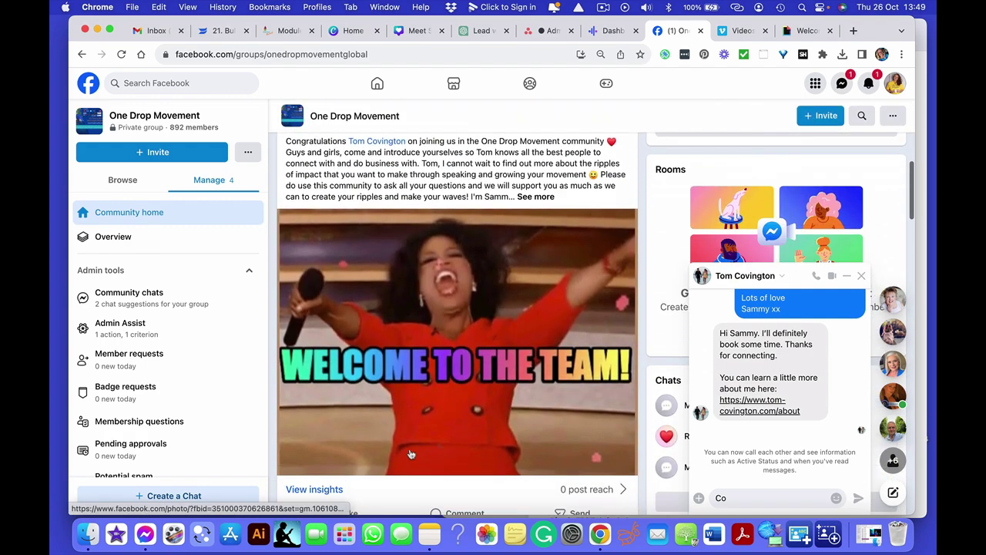
left_click(844, 83)
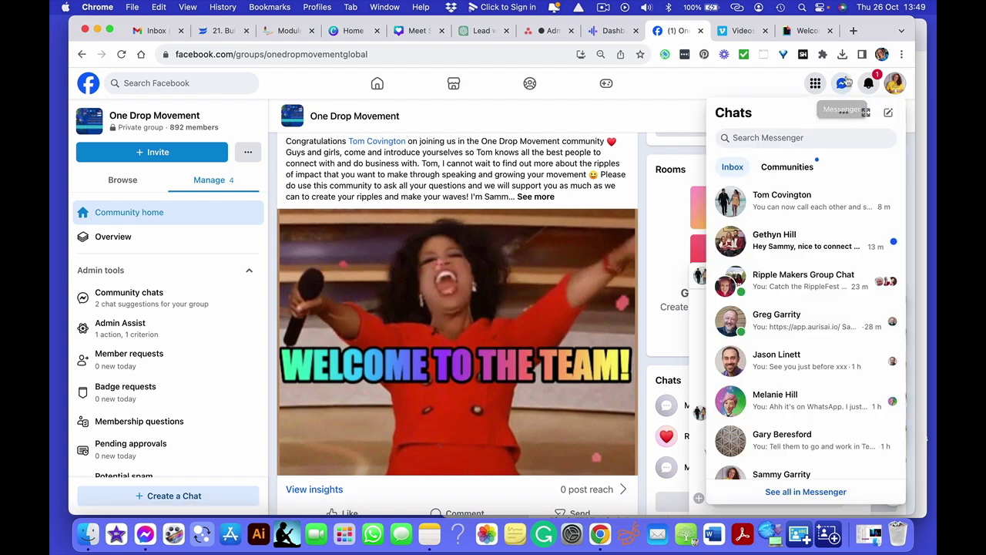
- In Ripple Makers Group Chat, send a message asking everyone to welcome the new member and introduce themselves
left_click(794, 279)
type("Hi guy")
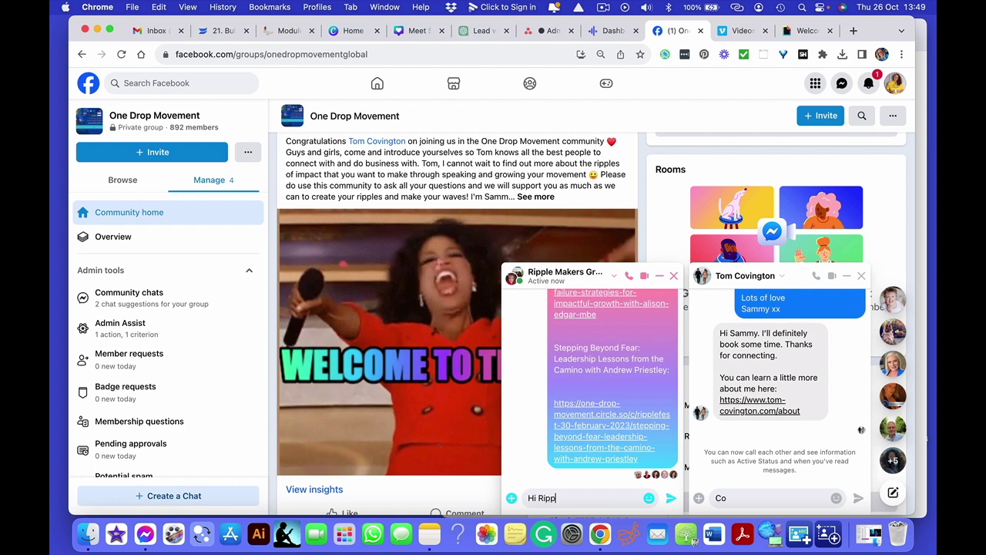
key("BackSpace")
key("BackSpace")
key("BackSpace")
type("guys and girls, please go into the One D")
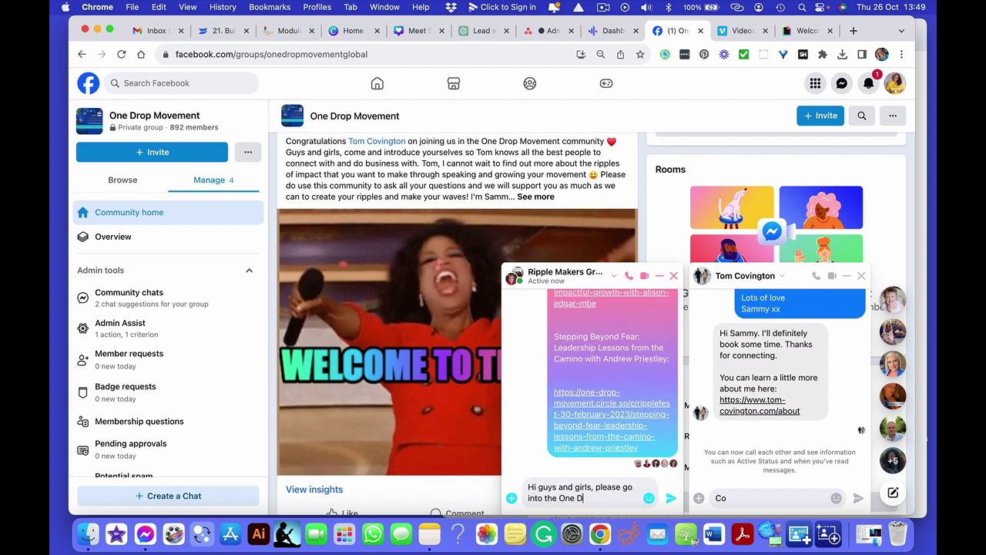
type("rop community an")
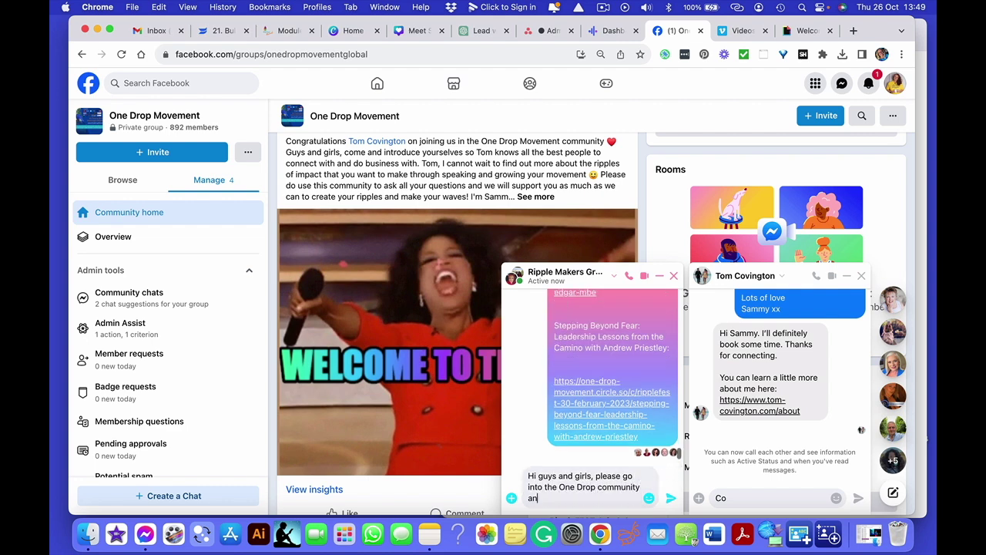
type("d introduce yourselves on the ")
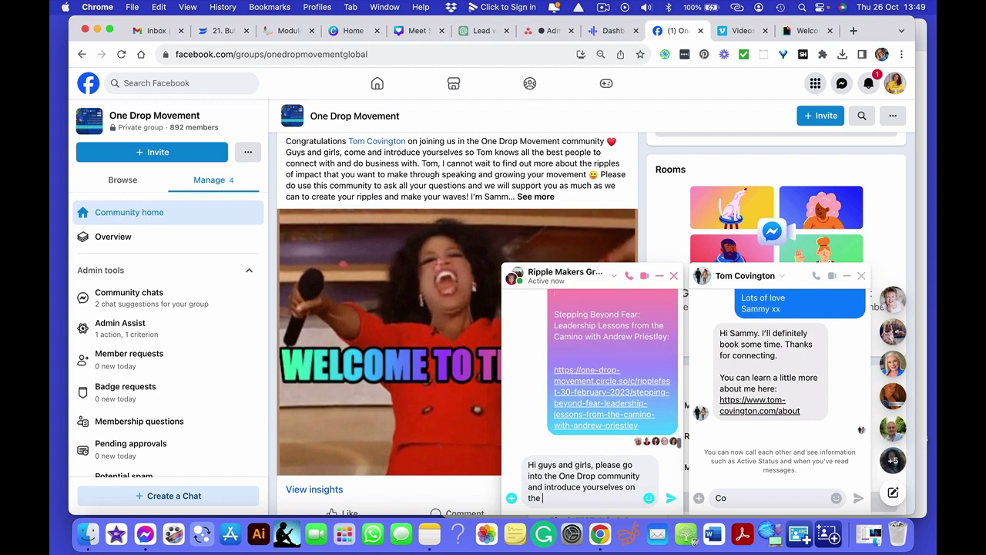
type("post I jsut put into the group to wwe")
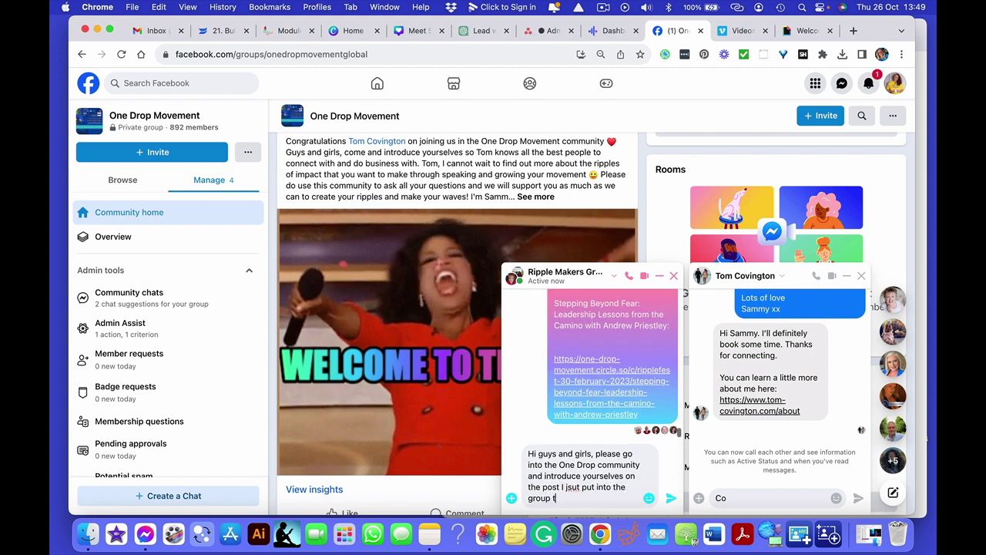
key("BackSpace")
key("BackSpace")
type("elcome Tom, who is a new member.")
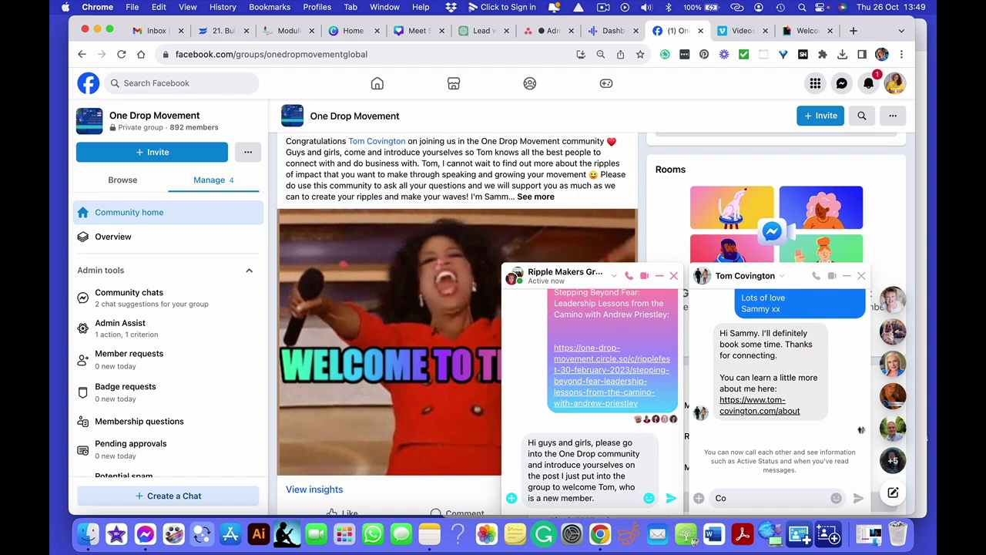
type(" This is a great opportunitye")
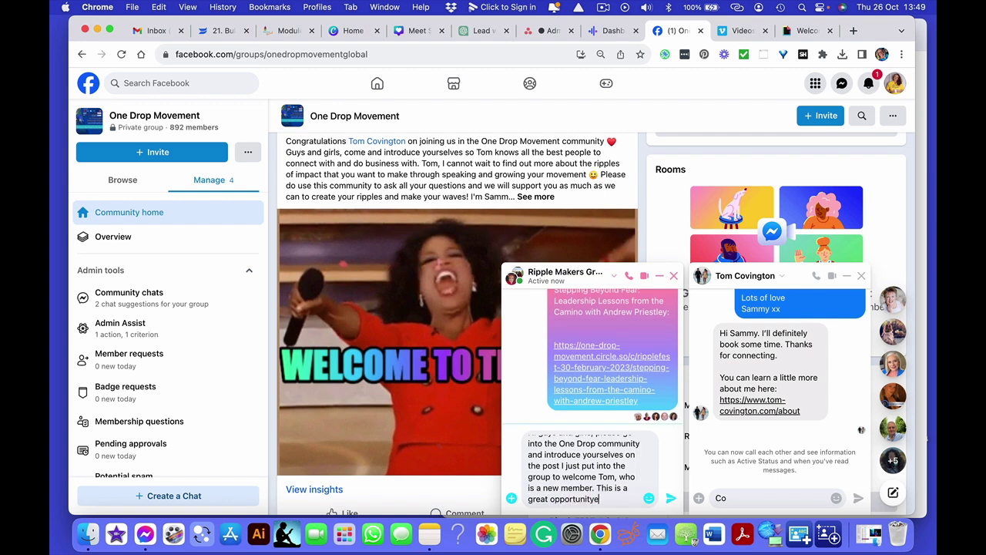
key("BackSpace")
type("to connect and co")
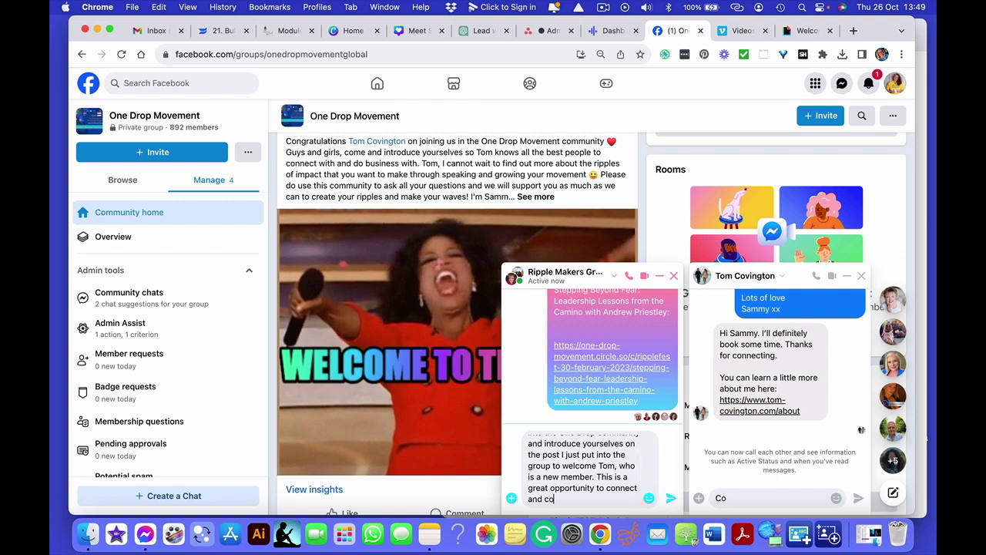
type("llaborate with him, and also")
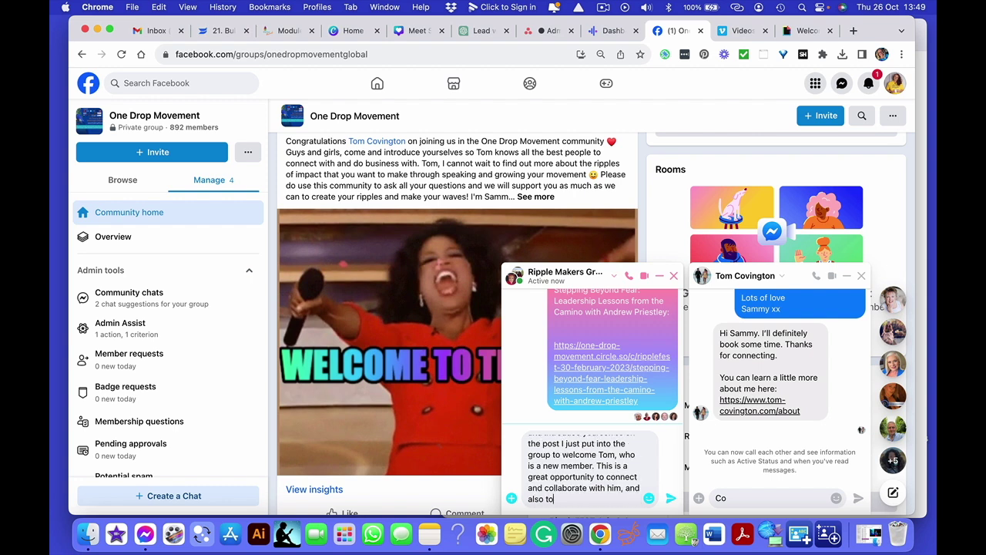
type(" to let everyone in")
double_click(560, 498)
type("remind everyone in")
left_click(631, 499)
type("the group who you are ")
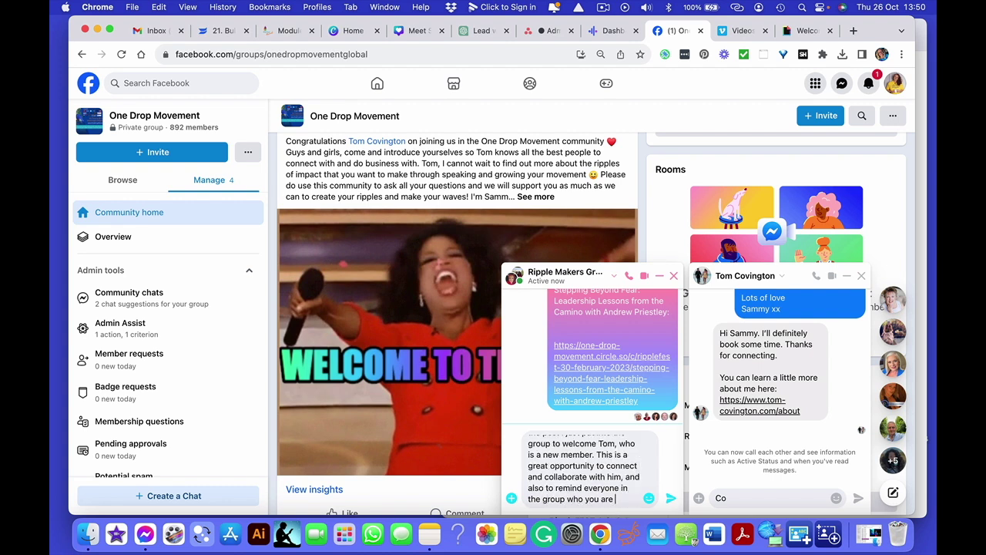
type("and what you do")
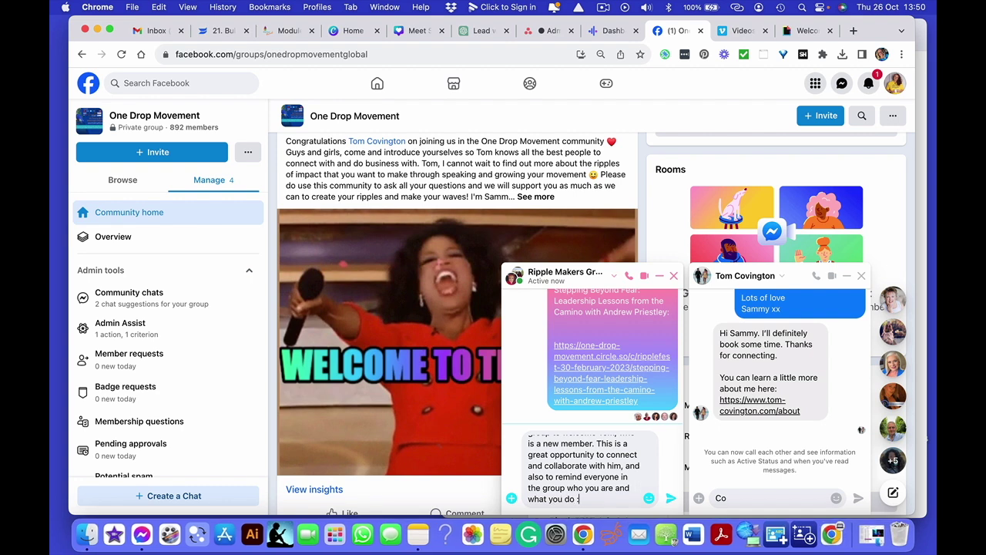
type(" :)")
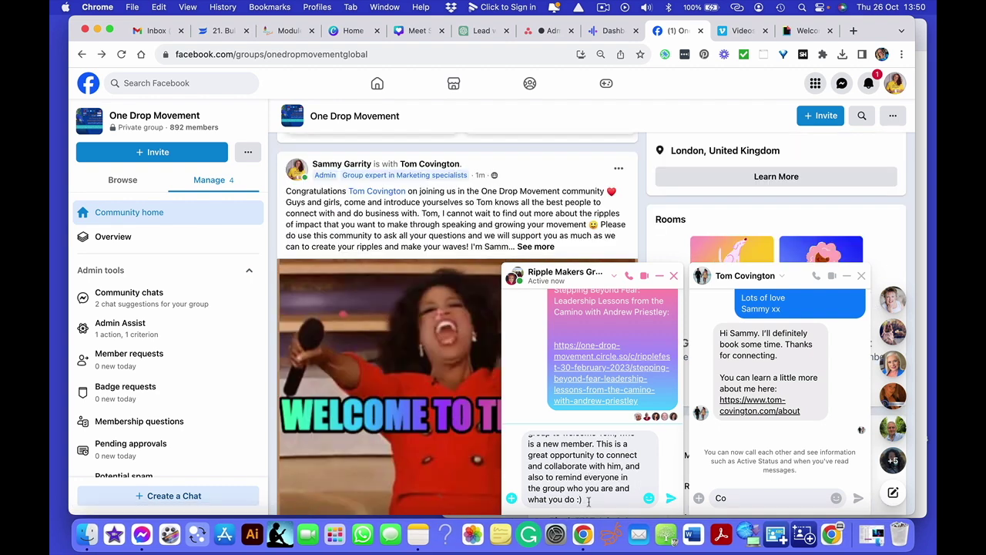
type(" xx")
key("Return")
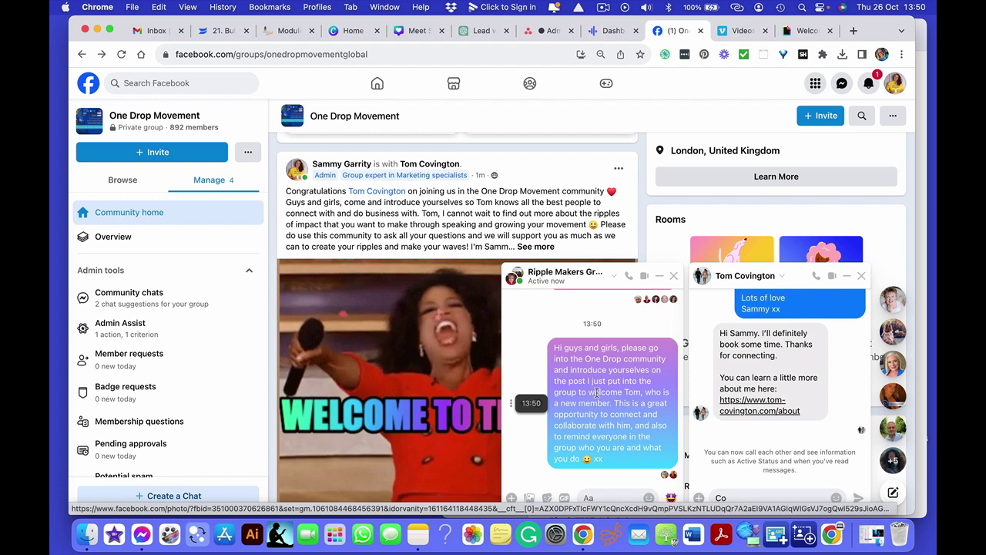
- Close the Ripple Makers group chat window so the post's GIF is visible
left_click(673, 276)
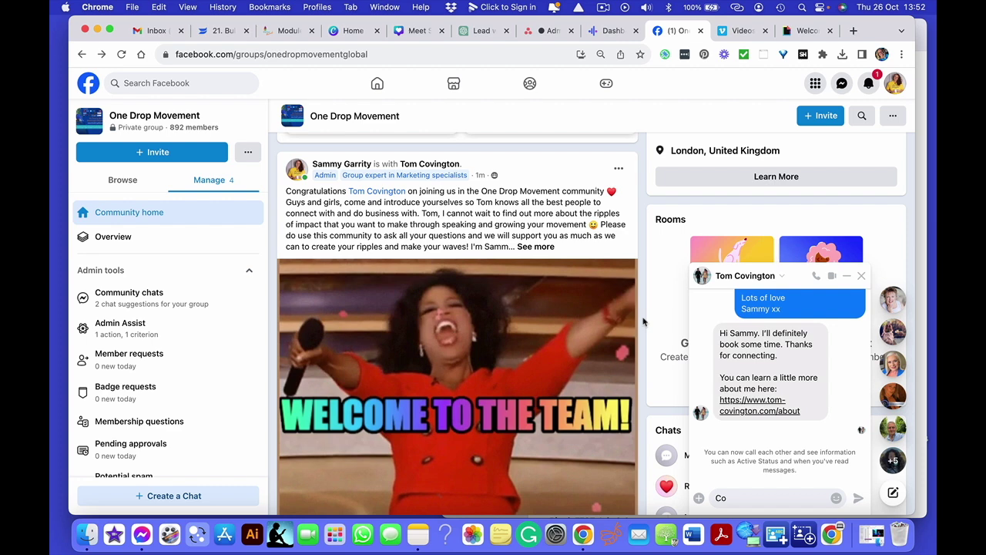
left_click(842, 83)
- Paste the group-chat message into the FB Group Welcome Message note below a ___ separator
left_click(782, 196)
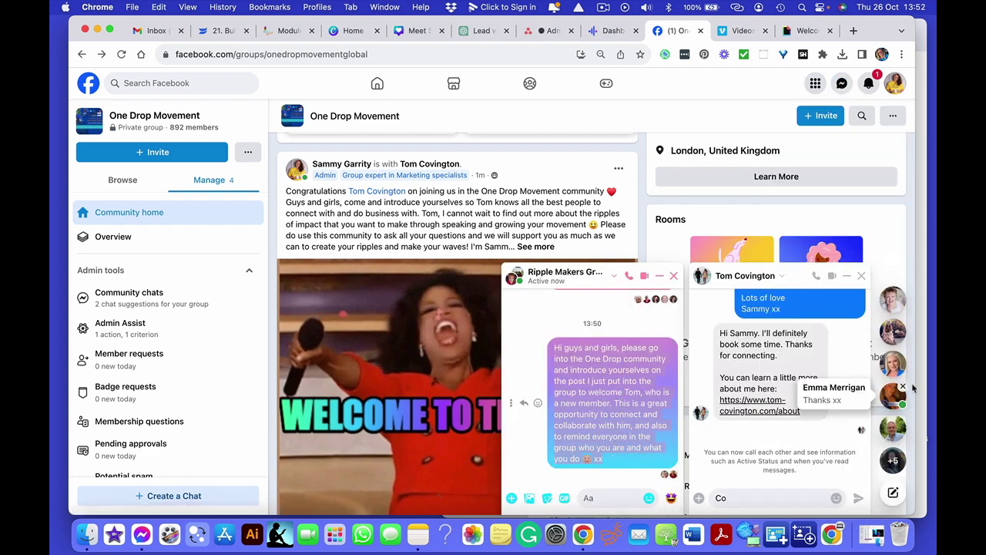
key("super+Tab")
left_click(802, 498)
key("Return")
key("Return")
key("Return")
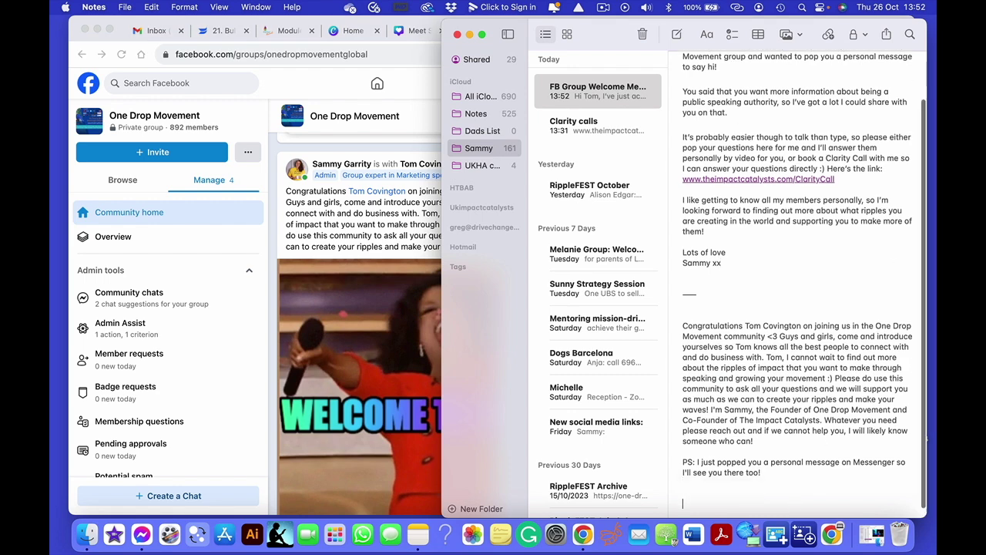
type("___")
key("Return")
key("Return")
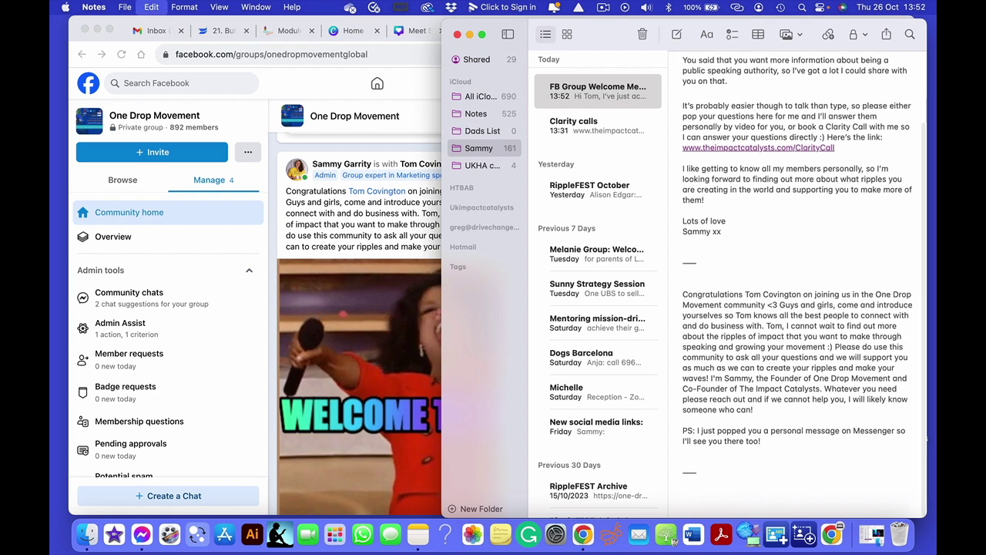
type("Hi guys and girls, please go into the One Drop community and introduce yourselves on the post I just put into the group to welcome Tom, who is a new member. This is a great opportunity to connect and collaborate with him, and also to remind everyone in the group who you are and what you do 🙂 xx")
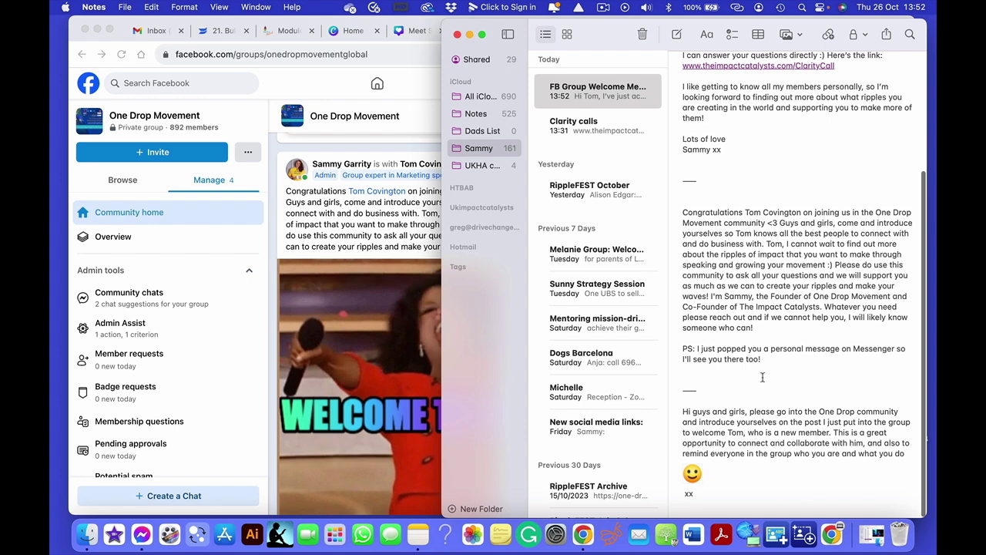
scroll(763, 376, "up", 5)
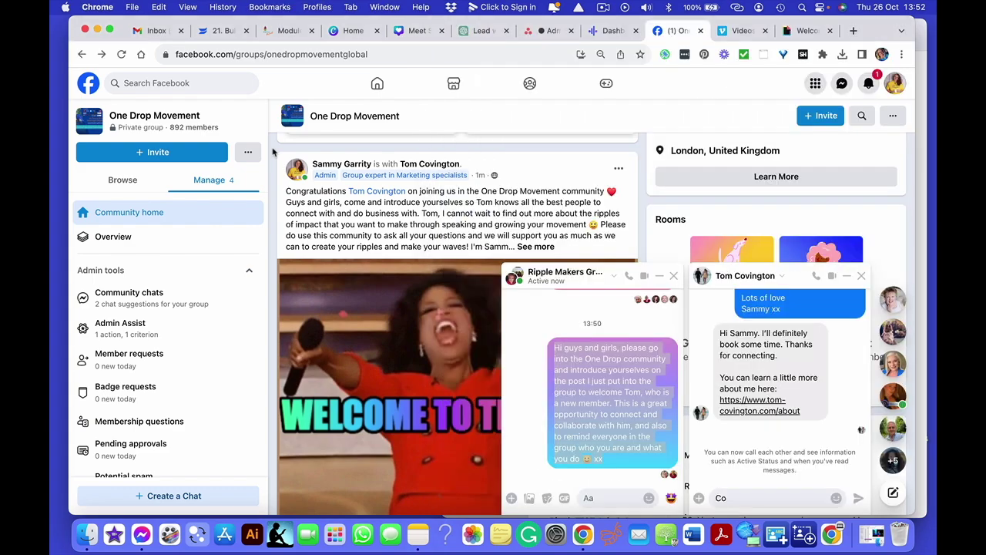
left_click(274, 153)
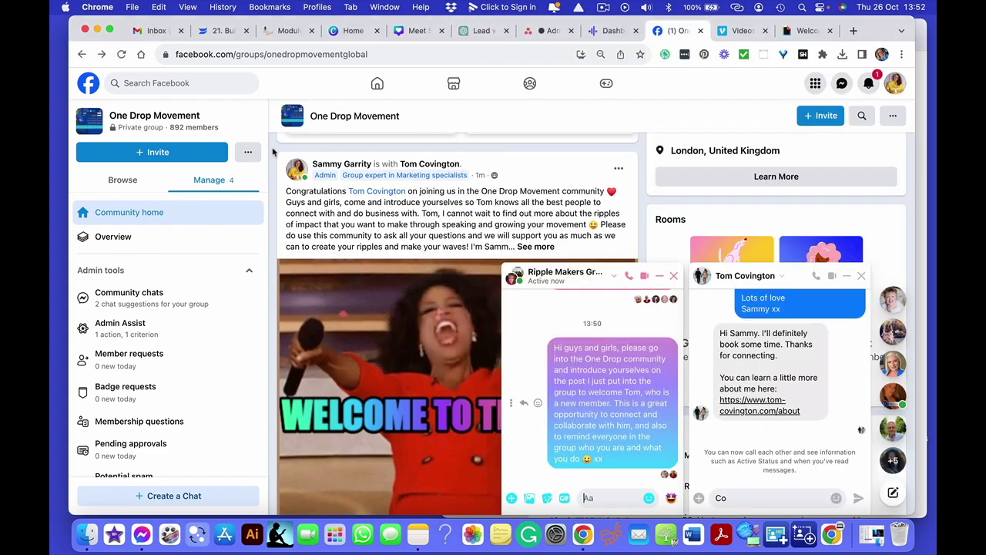